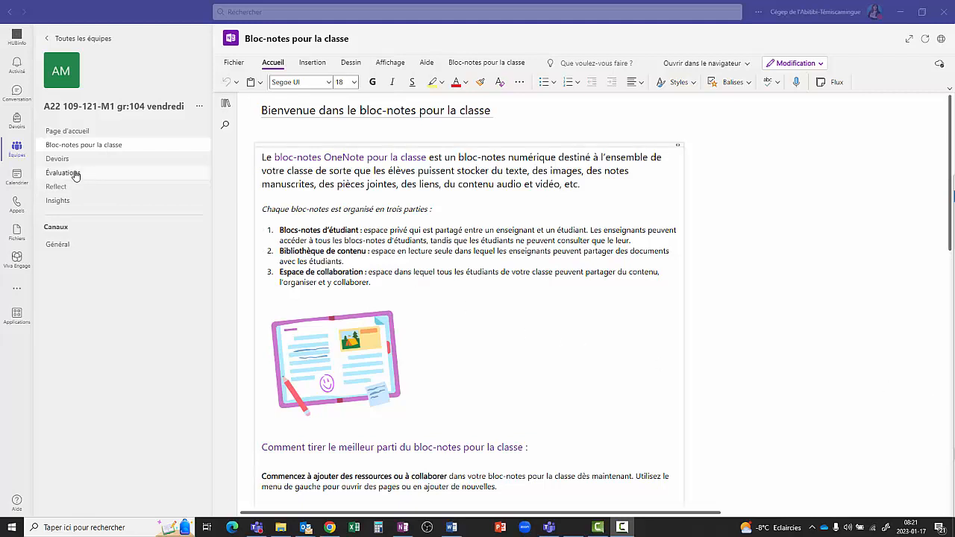
Step: Open the class notebook of the team A22 109-121-M1 gr:104 vendredi in the browser
left_click(13, 154)
left_click(12, 153)
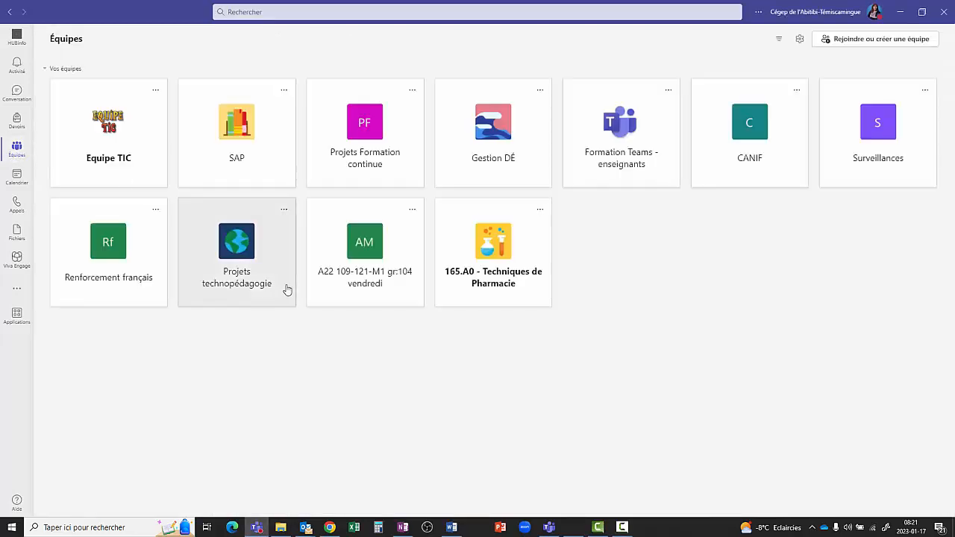
left_click(368, 286)
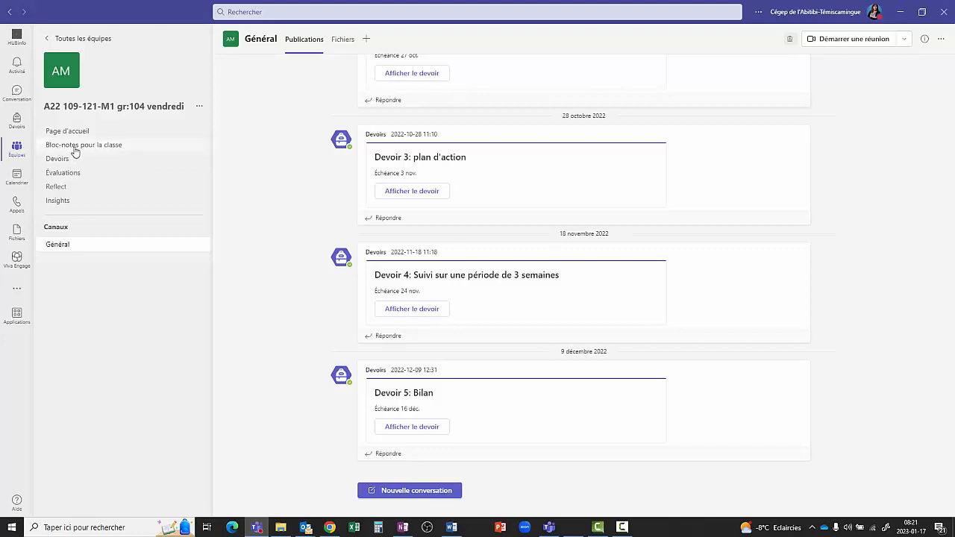
left_click(75, 147)
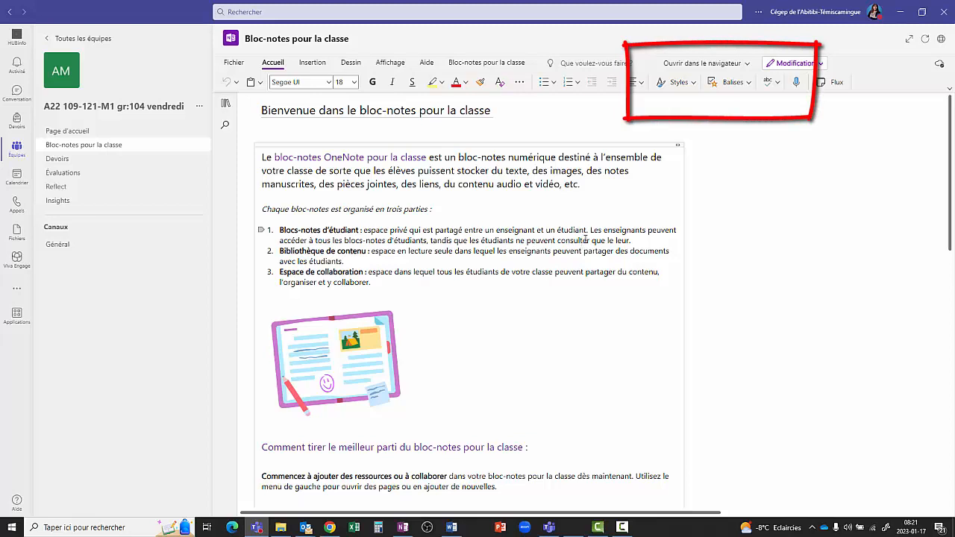
left_click(748, 65)
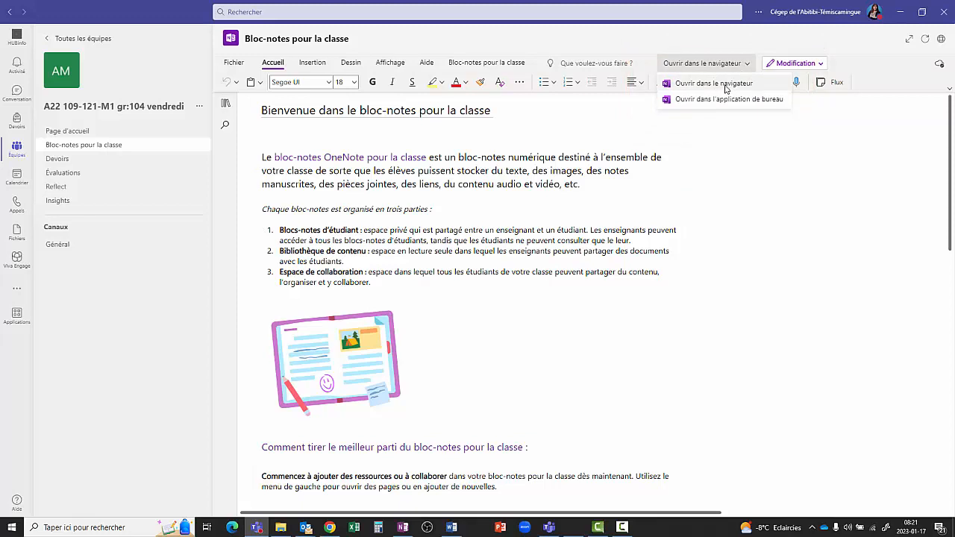
left_click(727, 85)
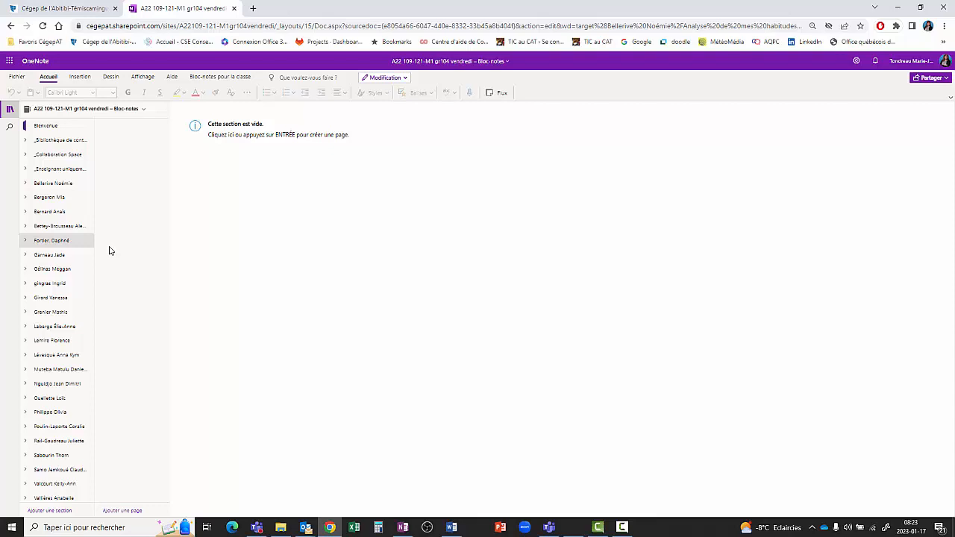
Step: Add two pages titled "Devoir 1" and "Devoir 2" to the "Analyse de mes habitudes" section of the fifth student listed
left_click(33, 243)
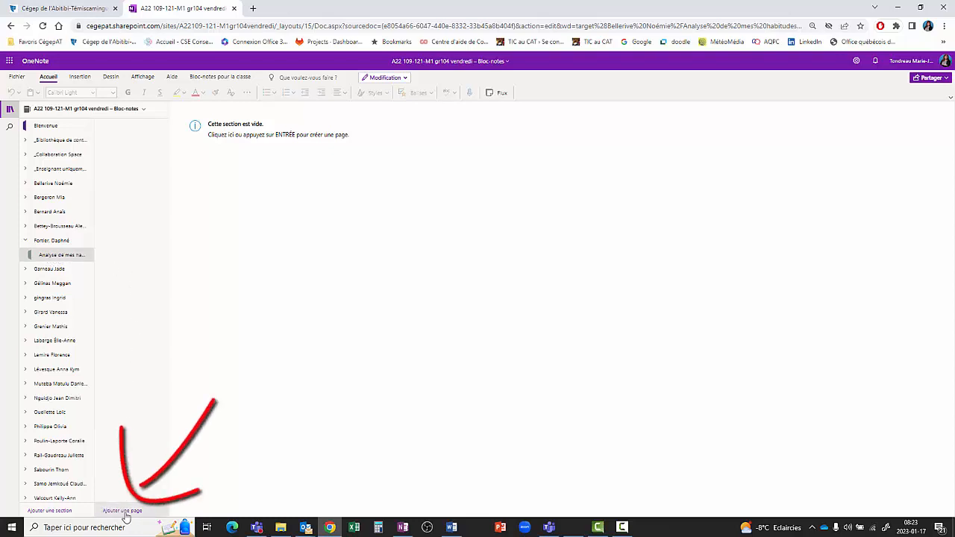
left_click(125, 513)
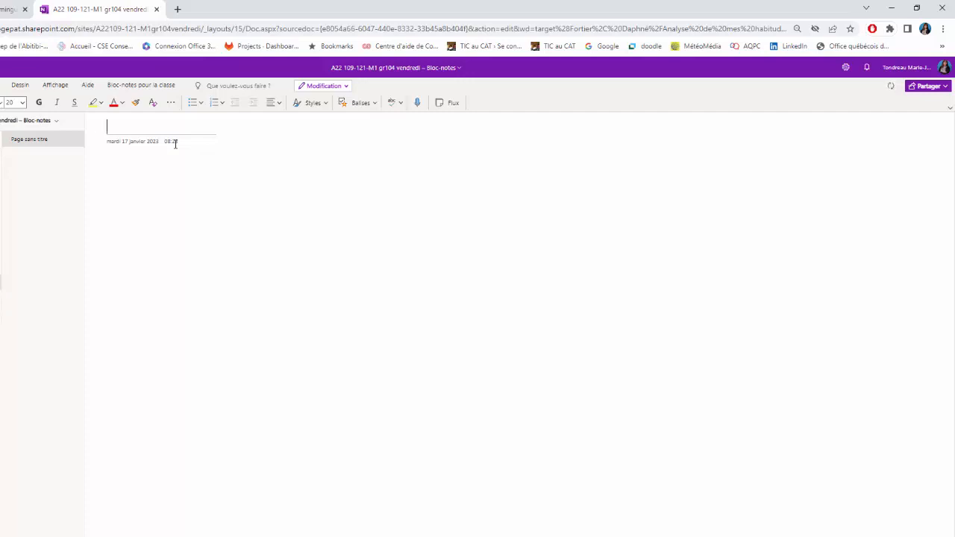
type("Devoir 1")
left_click(23, 535)
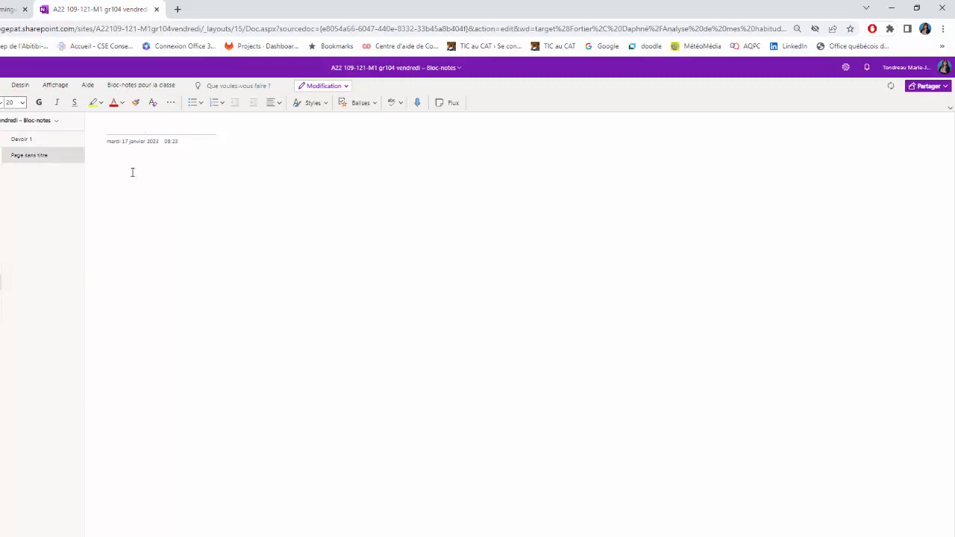
type("Devoir 2")
Step: Return to the Devoir 1 page and write "Vous écrivez du texte." below its title
left_click(45, 141)
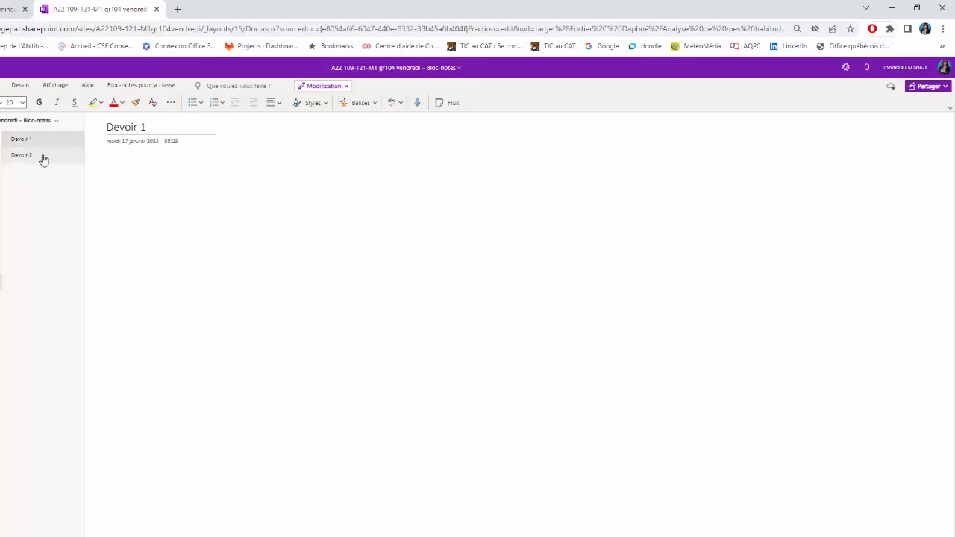
left_click(43, 158)
left_click(41, 142)
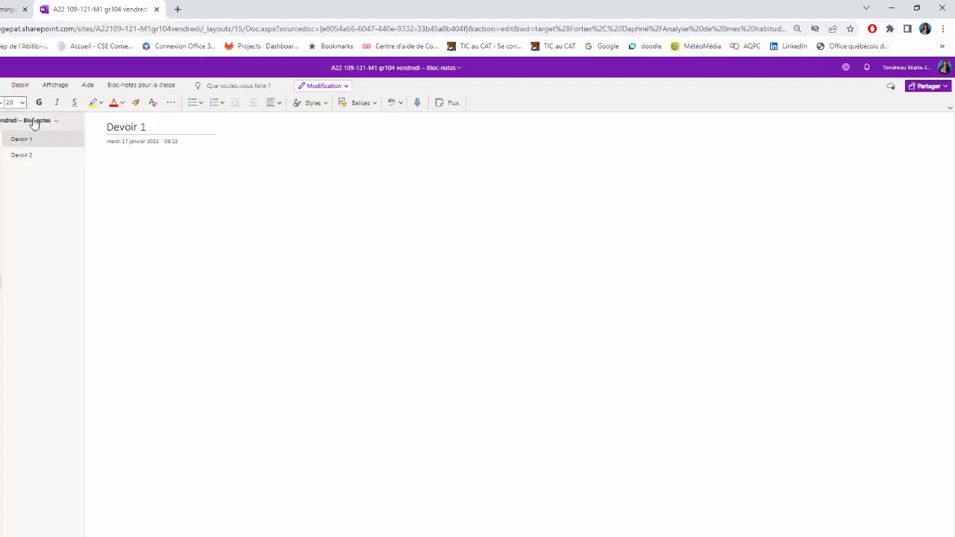
left_click(110, 181)
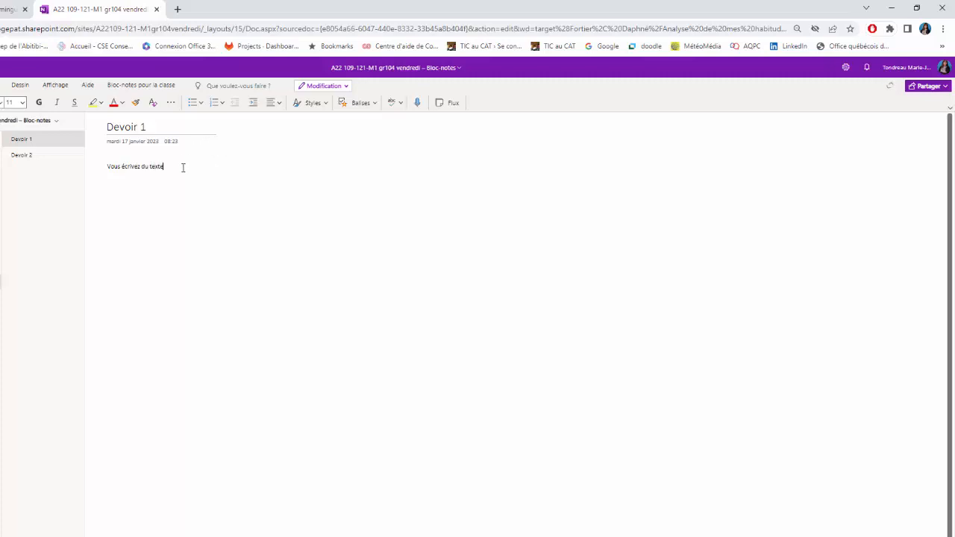
Step: Set the font size of the sentence on the Devoir 1 page to 14 and view the available fonts without changing the font
left_click_drag(163, 166, 111, 165)
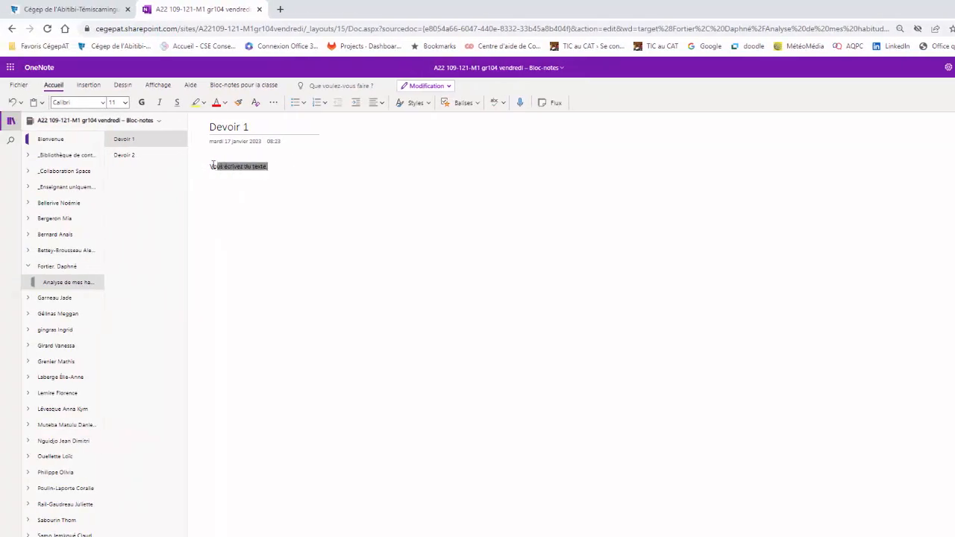
left_click_drag(212, 164, 210, 165)
left_click(126, 102)
left_click(117, 186)
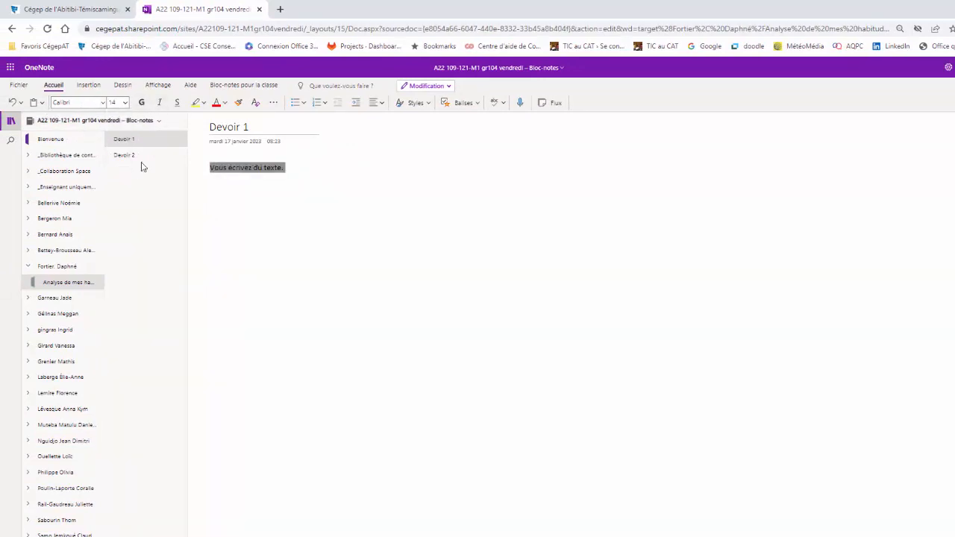
left_click(103, 103)
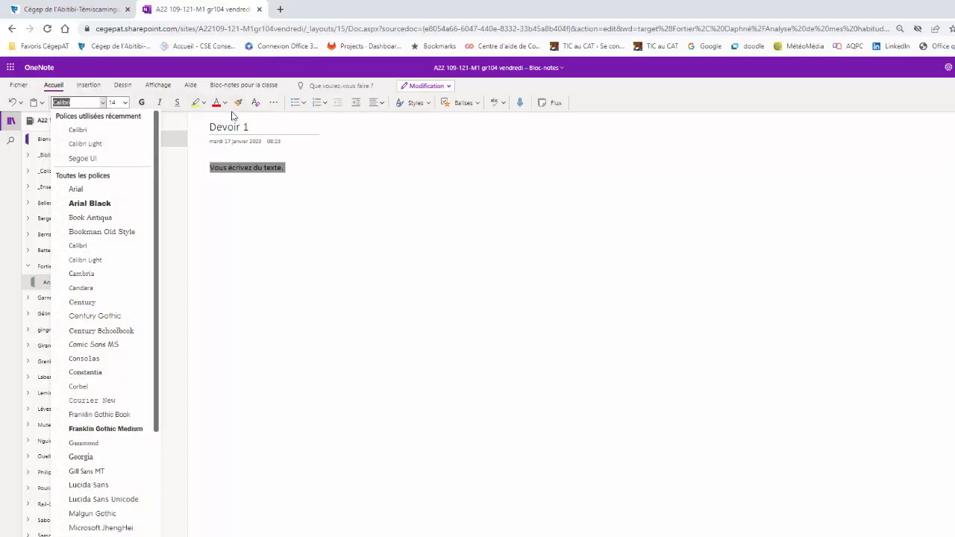
key("Escape")
Step: Insert the daisy picture from the "éducation physique" folder on a new line under the sentence and select it
left_click(288, 168)
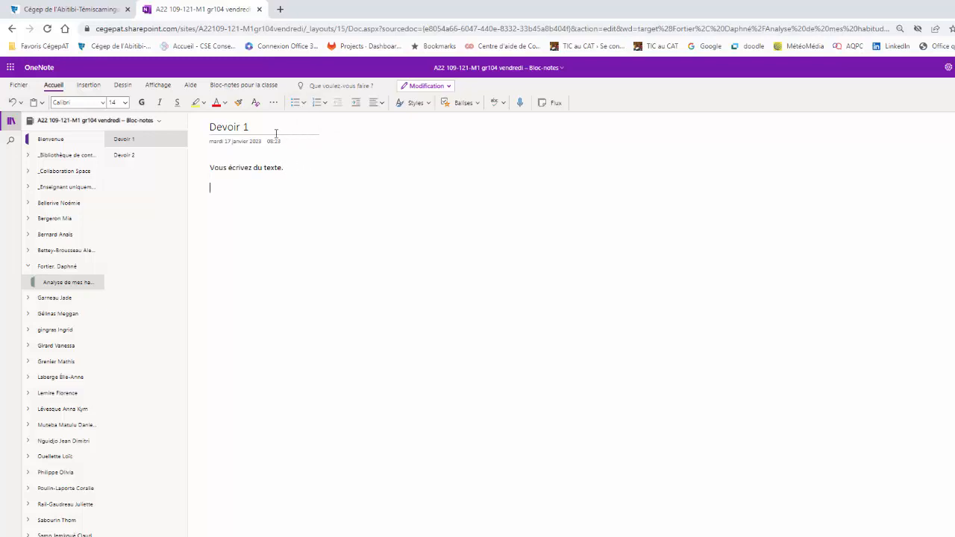
left_click(88, 87)
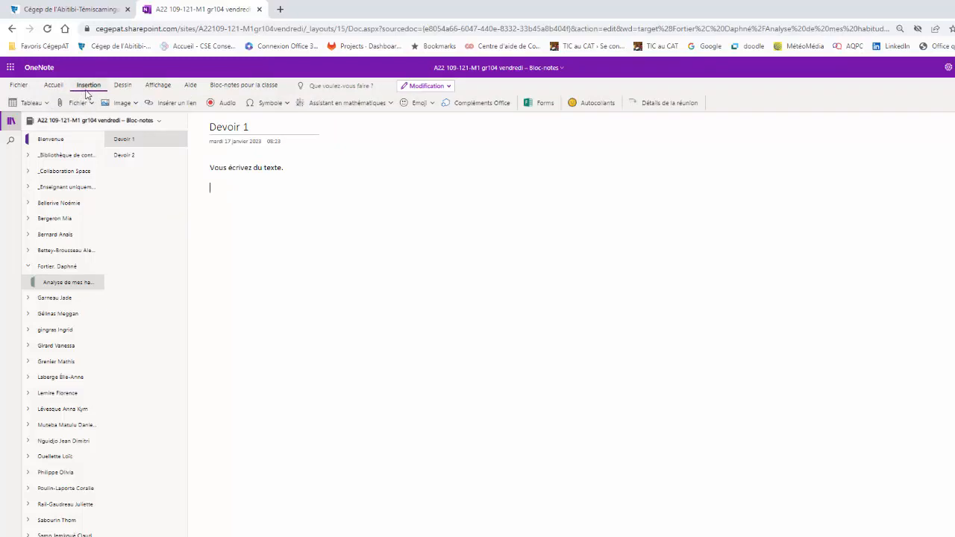
left_click(135, 105)
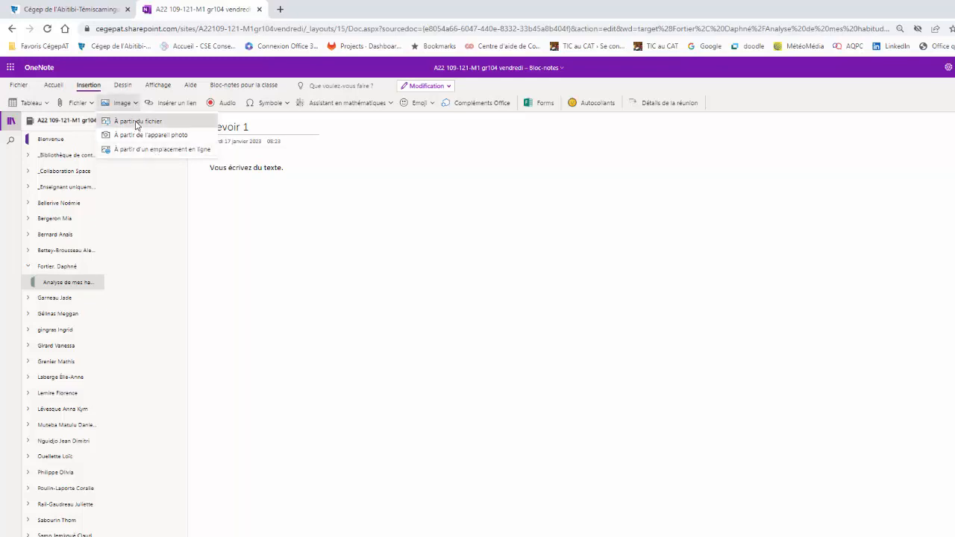
left_click(137, 126)
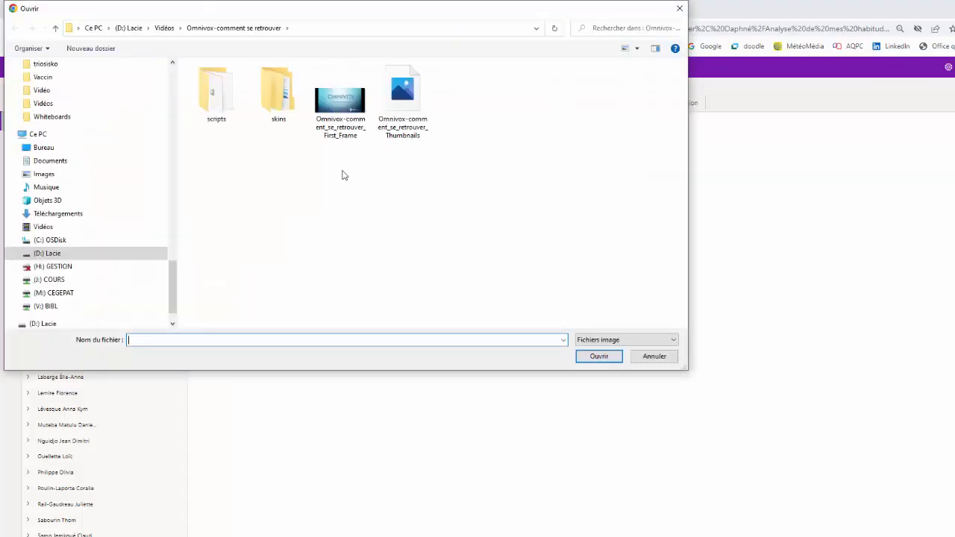
left_click_drag(169, 280, 173, 175)
left_click(86, 117)
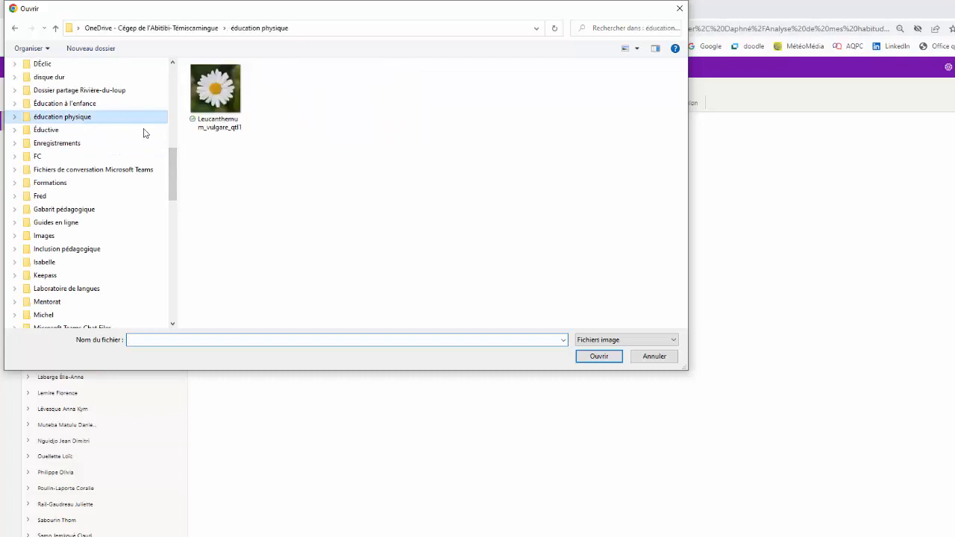
double_click(223, 105)
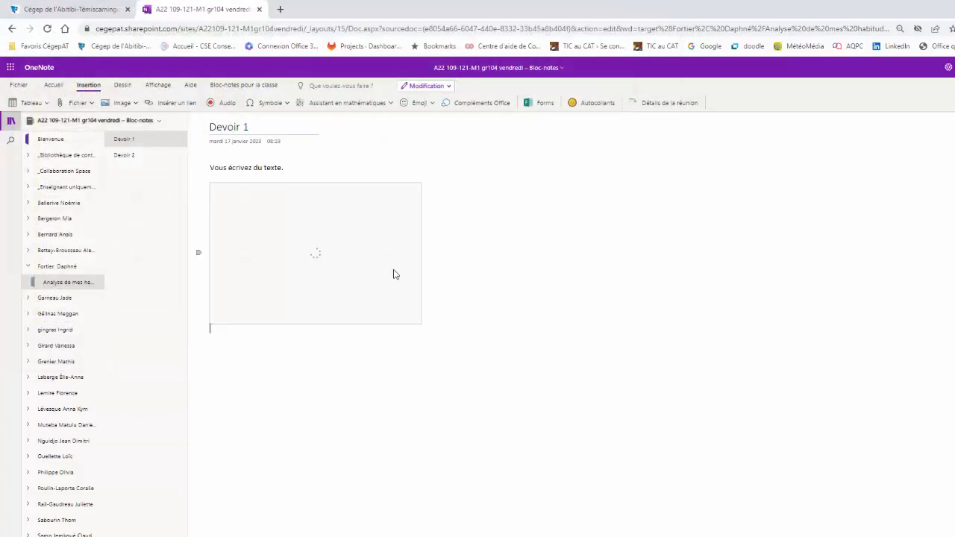
left_click(276, 254)
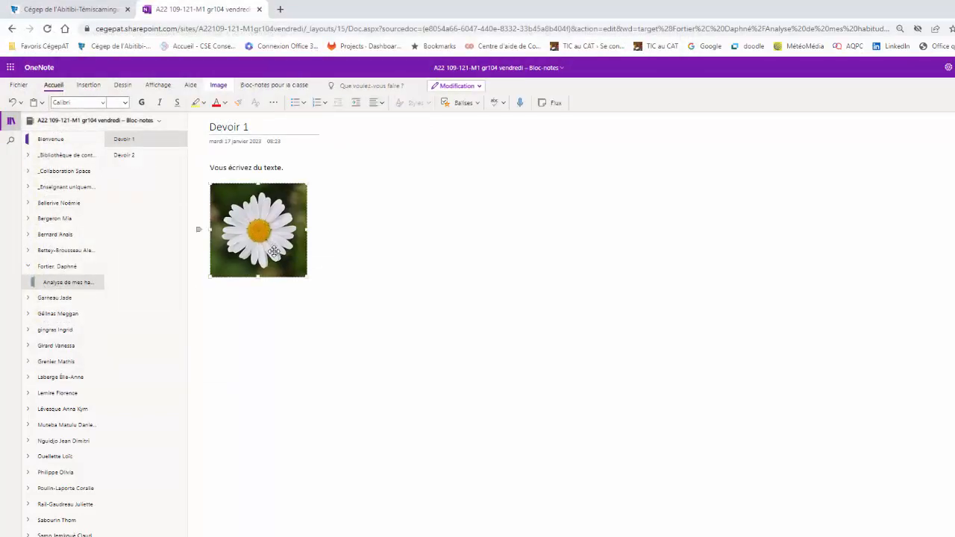
Step: Move the daisy picture to the right on the page and resize it to about 6.25 cm high by 6.49 cm wide
left_click_drag(285, 221, 427, 220)
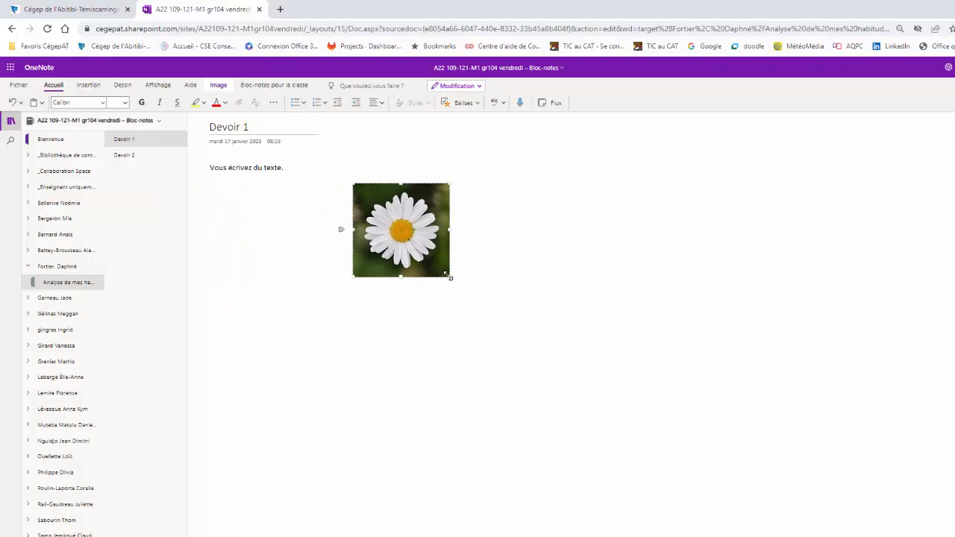
left_click_drag(449, 276, 510, 296)
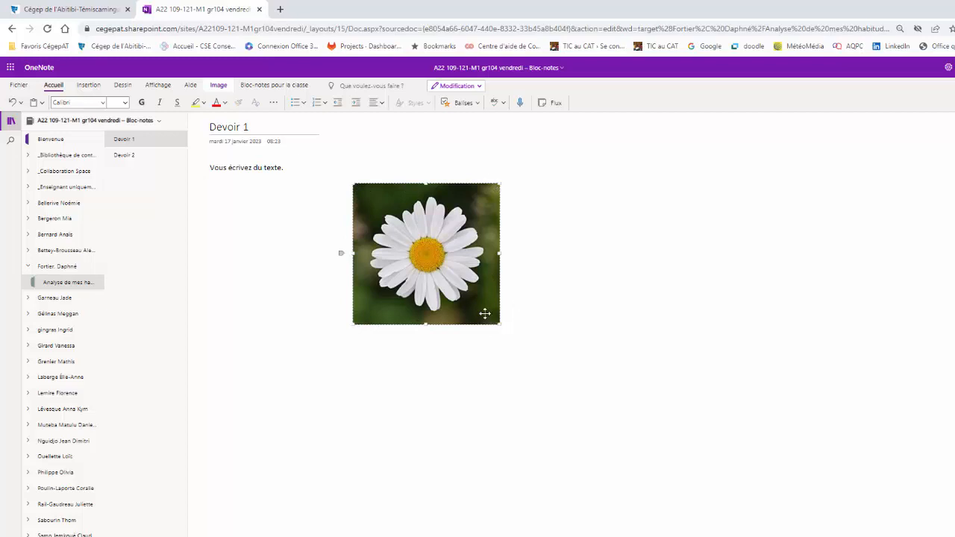
left_click_drag(499, 325, 461, 287)
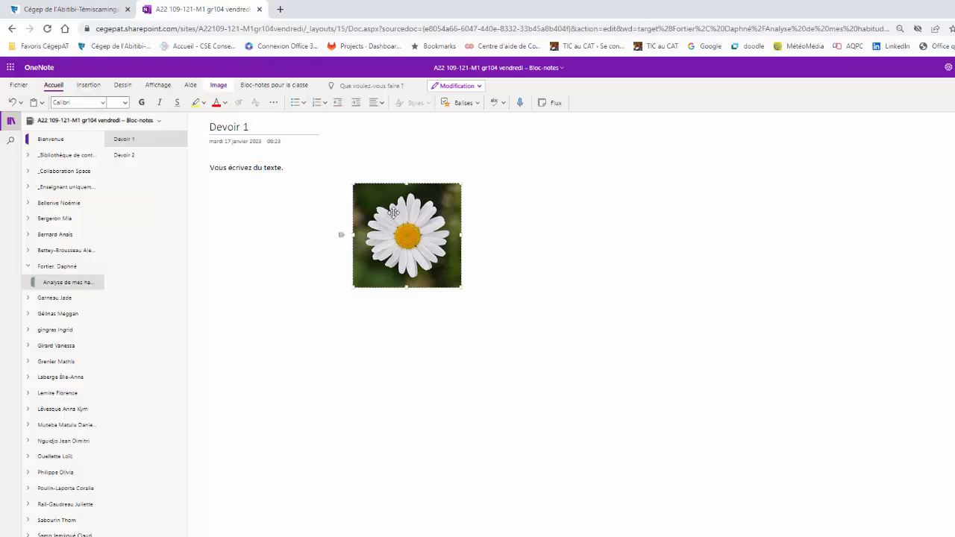
left_click(219, 85)
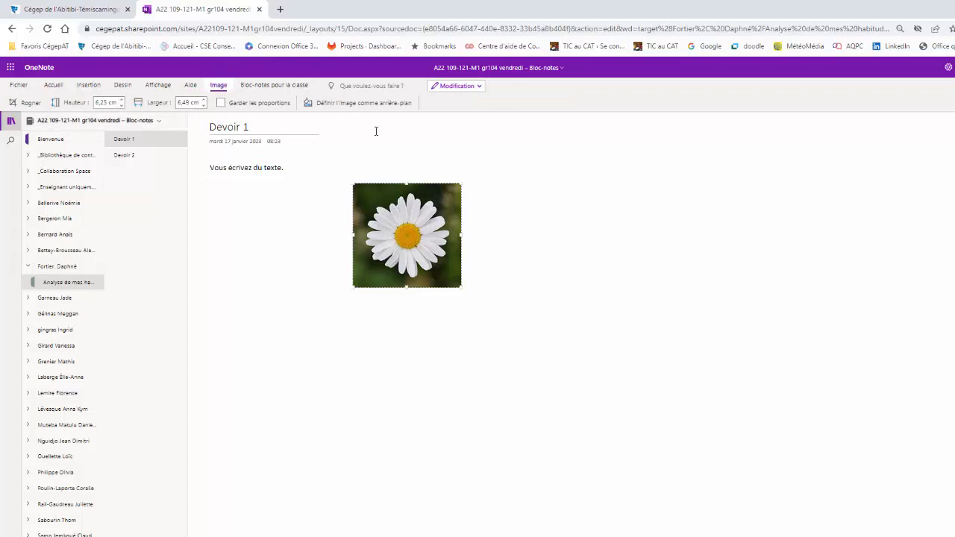
Step: Open the Devoir 2 page, and in a new browser tab open the list of your own channel's videos on YouTube
left_click(125, 156)
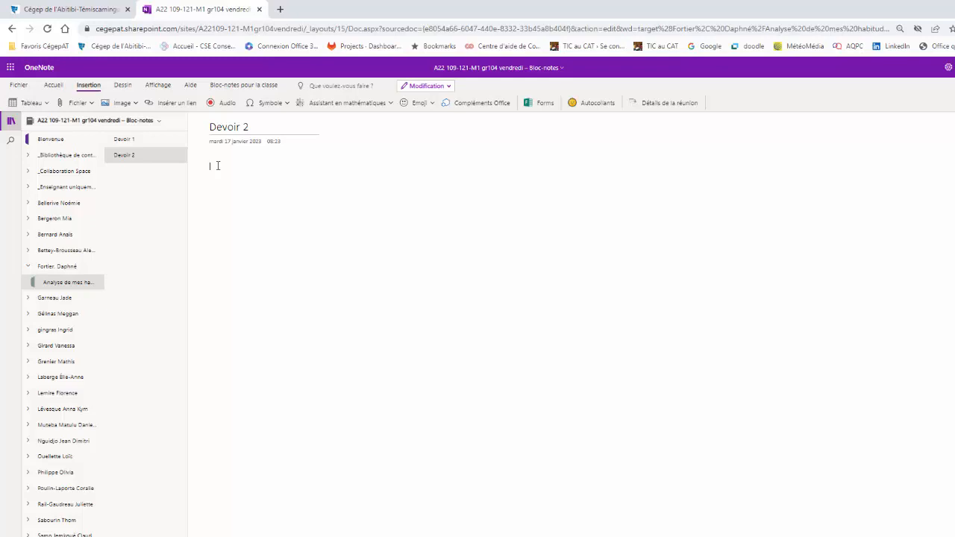
left_click(280, 9)
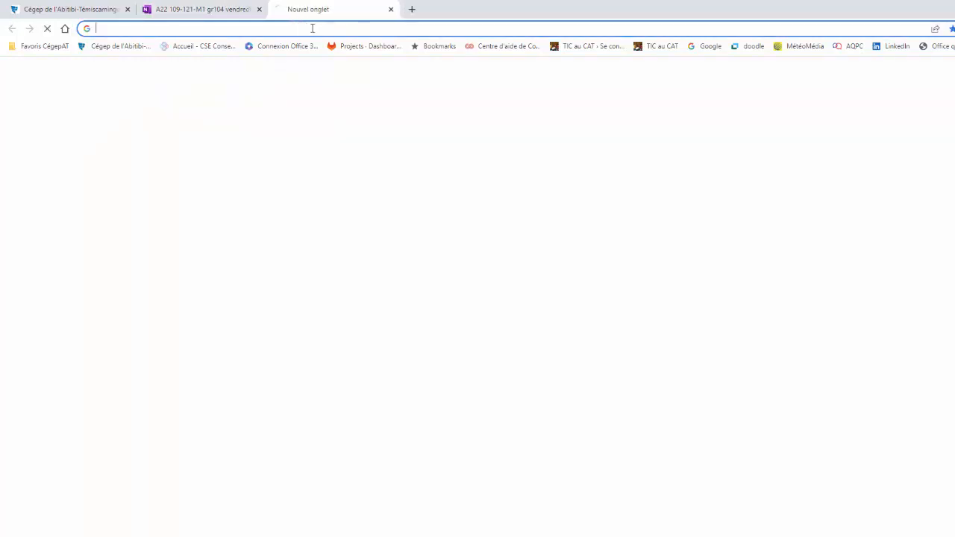
type("youtu")
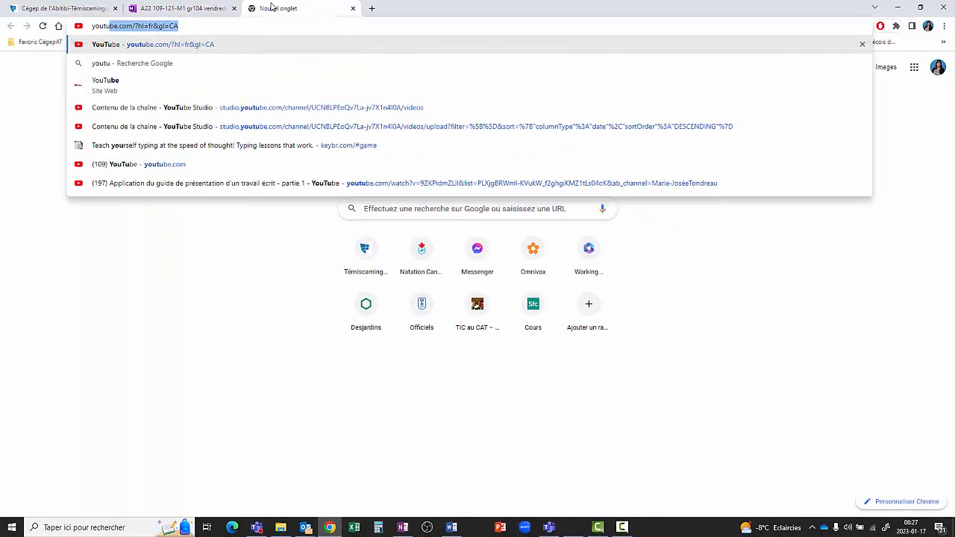
key("Return")
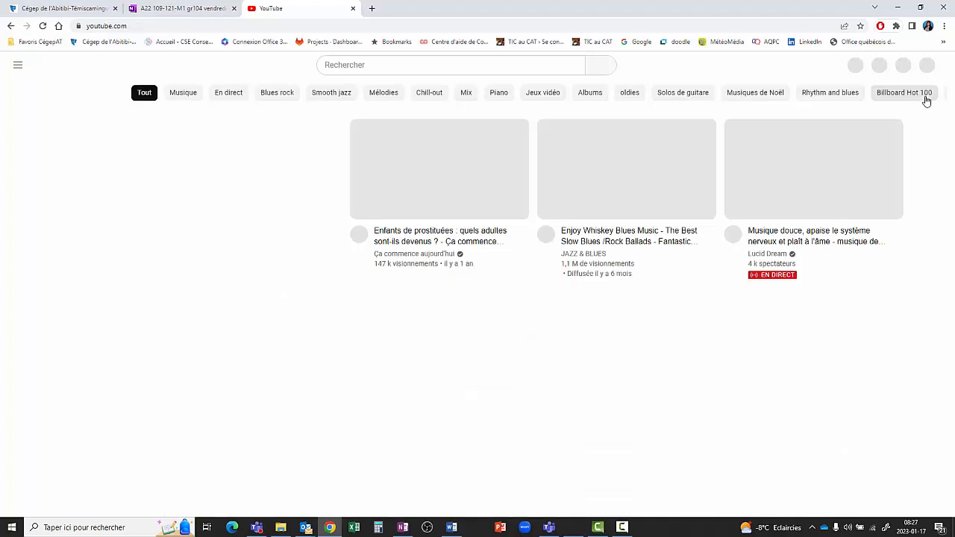
left_click(925, 66)
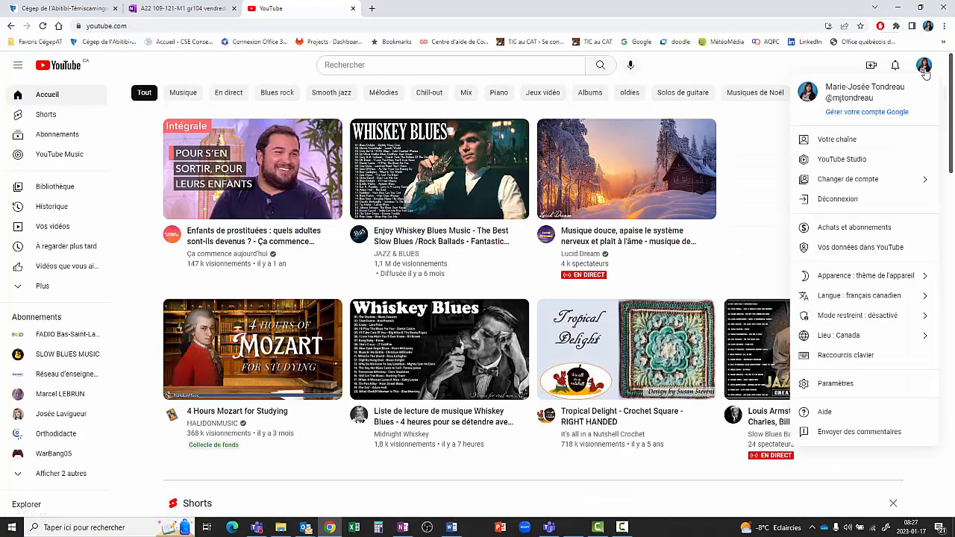
left_click(837, 139)
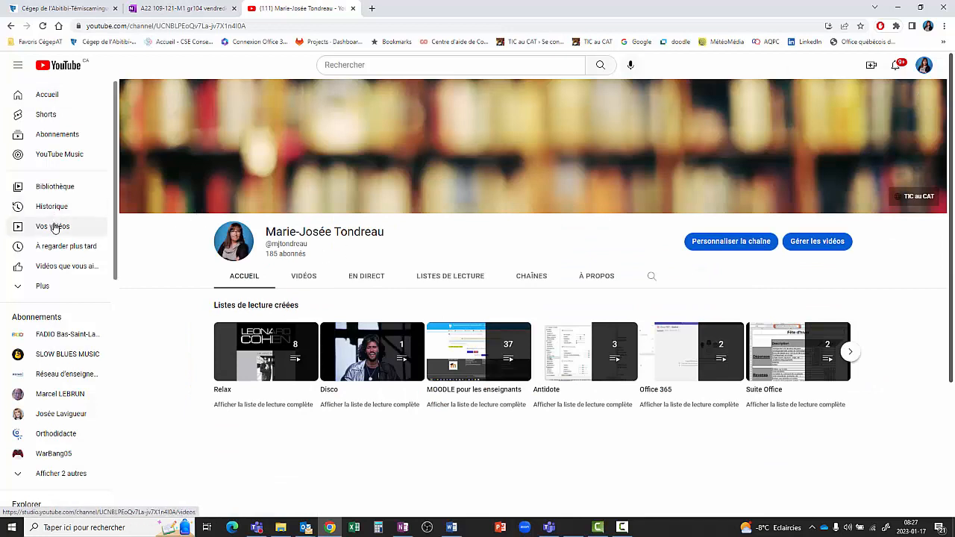
left_click(54, 228)
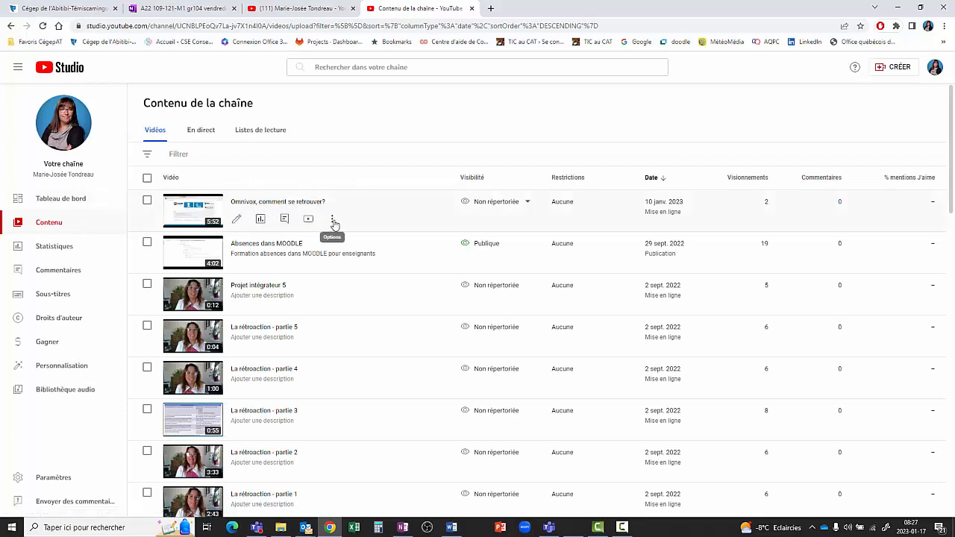
Step: Copy the sharing link of the video "Omnivox, comment se retrouver?" and paste it on the Devoir 2 page in OneNote
left_click(332, 223)
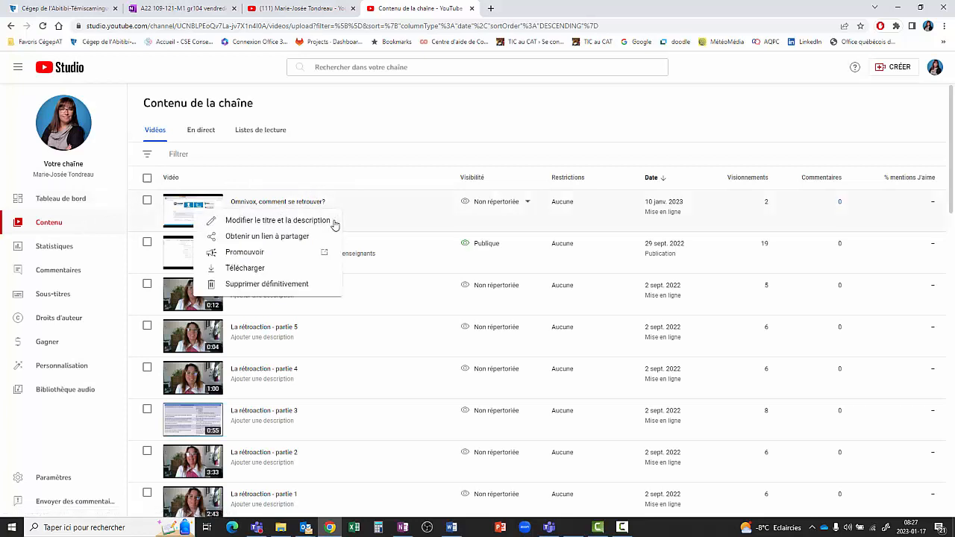
left_click(285, 240)
left_click(181, 9)
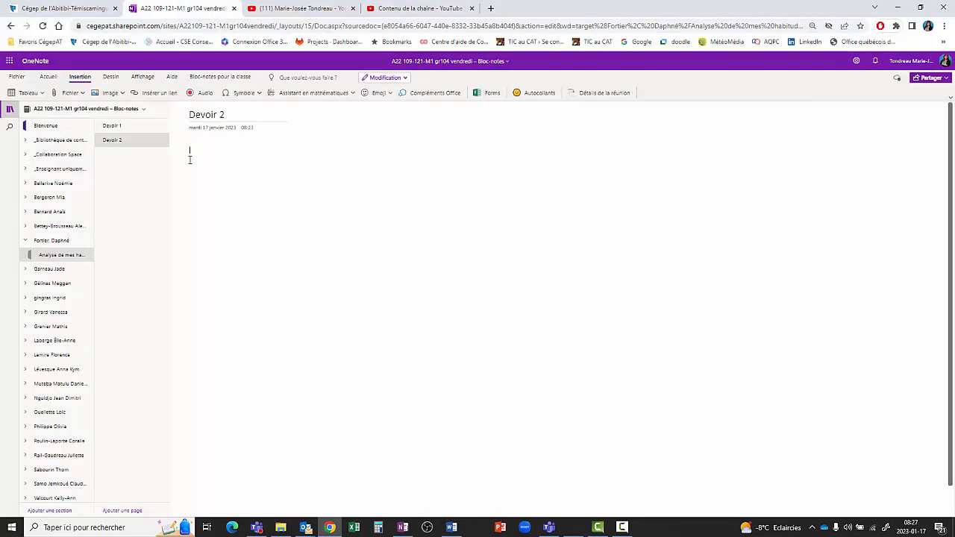
type("https://youtu.be/jMg1Z8paqIk")
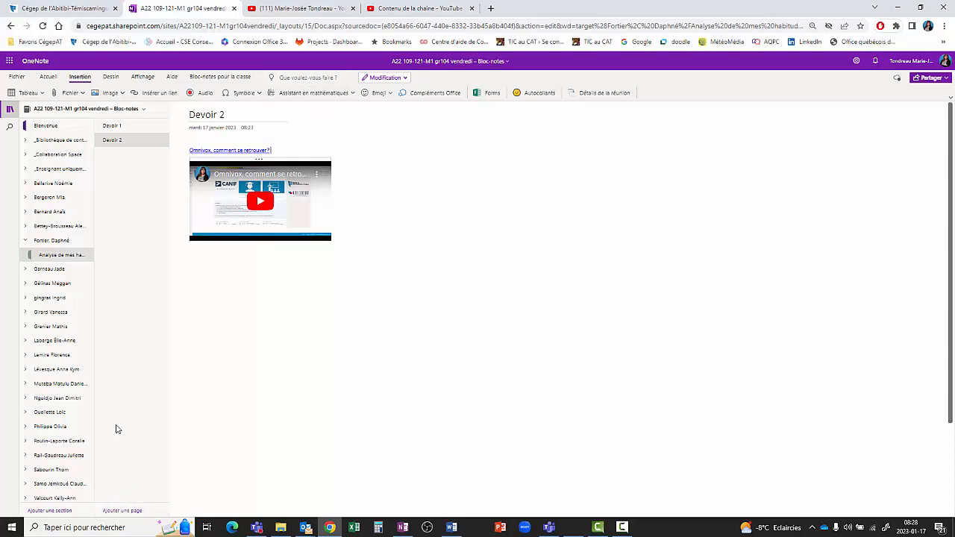
Step: Add a new page titled "Devoir 3" to the student's section and place the cursor in its body
left_click(132, 513)
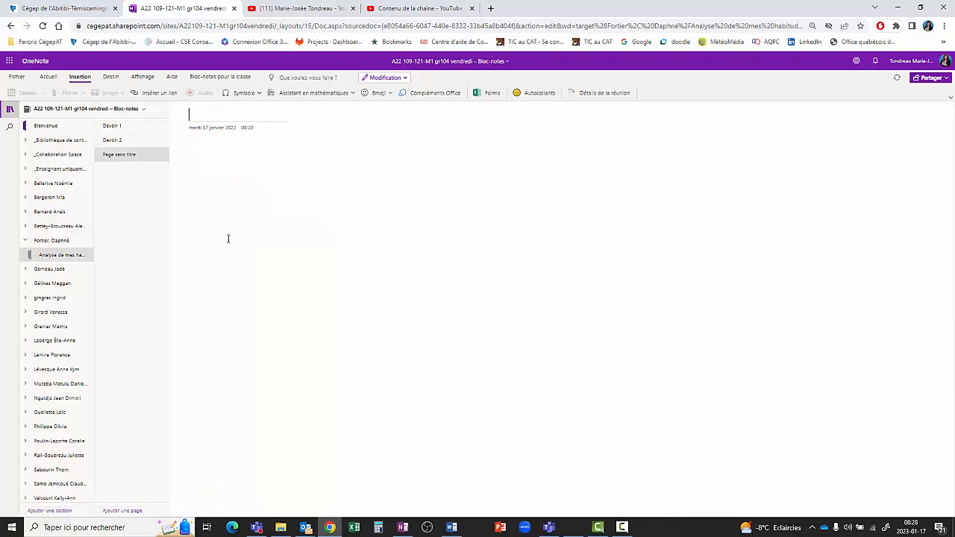
type("Devoir 3")
left_click(194, 151)
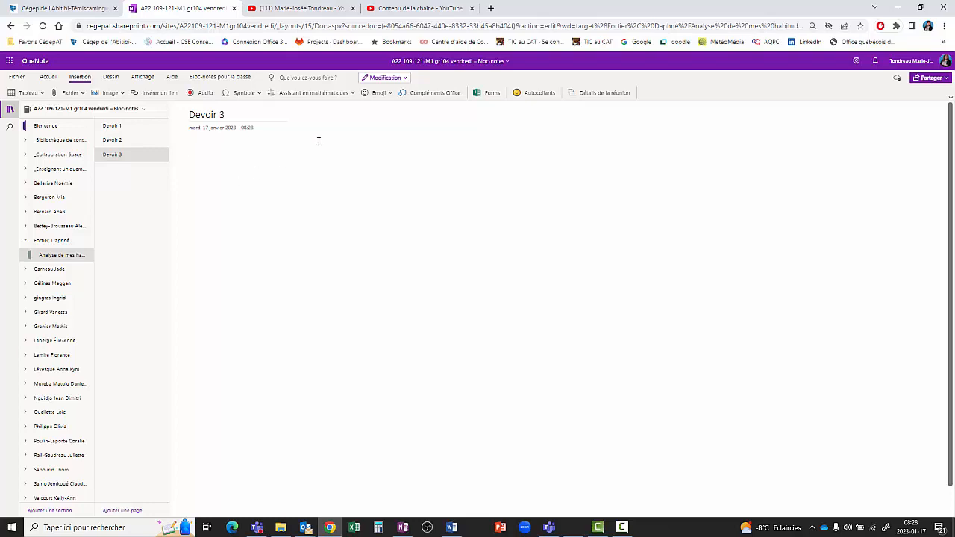
Step: Search the web for "onedrive" in a new browser tab and sign in to OneDrive with the account's e-mail
left_click(491, 8)
type("o")
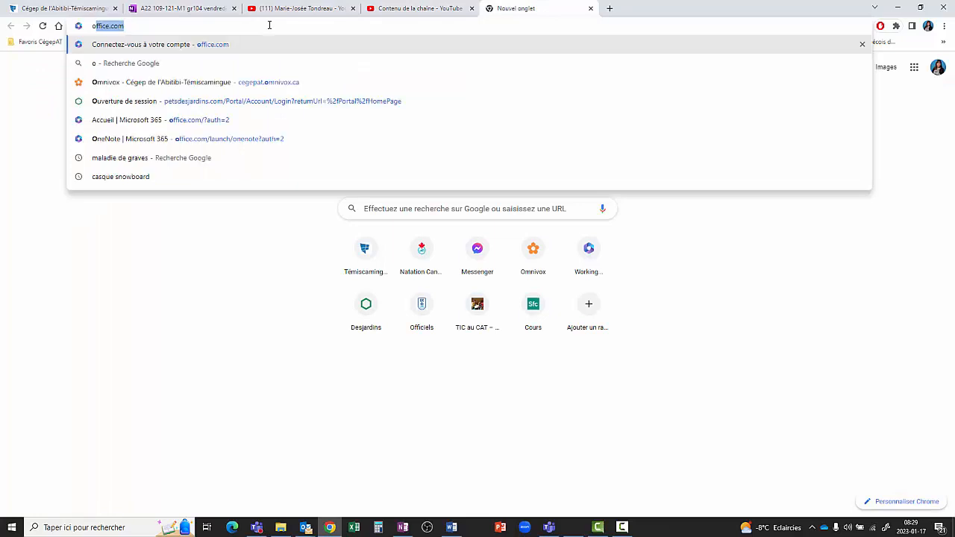
type("nedrive")
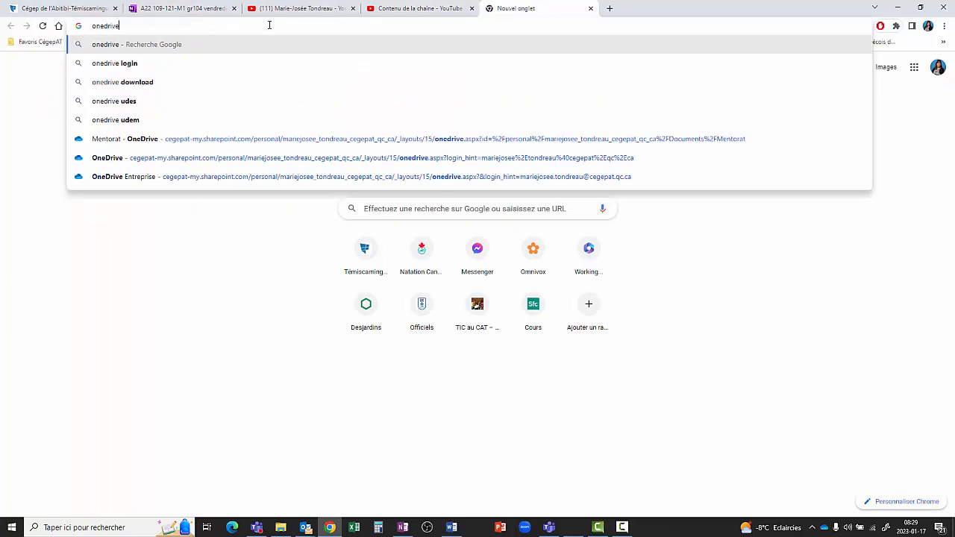
key("Return")
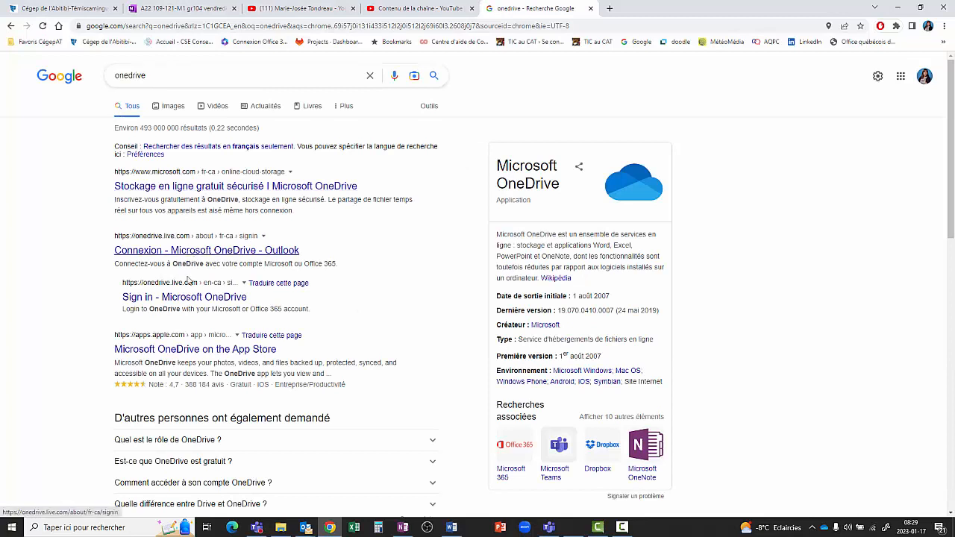
left_click(195, 298)
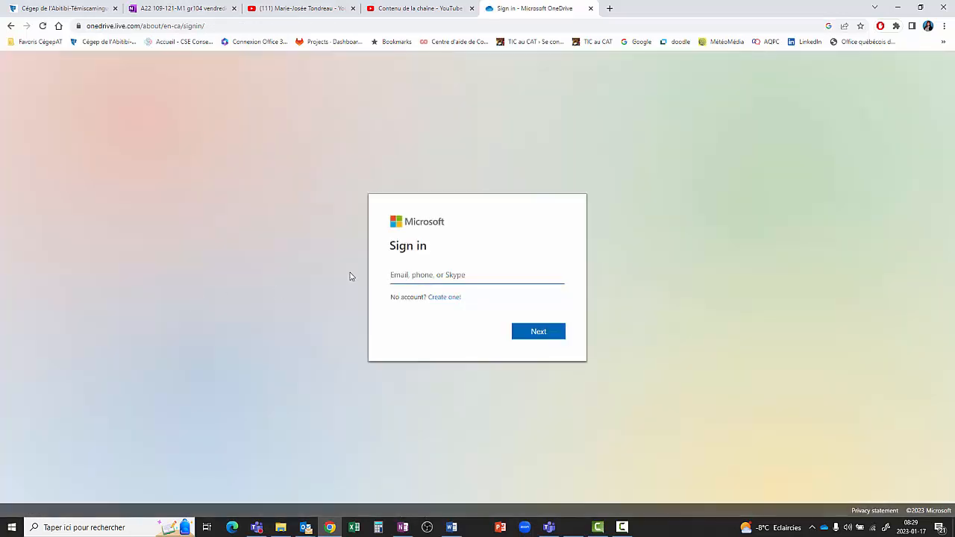
type("d")
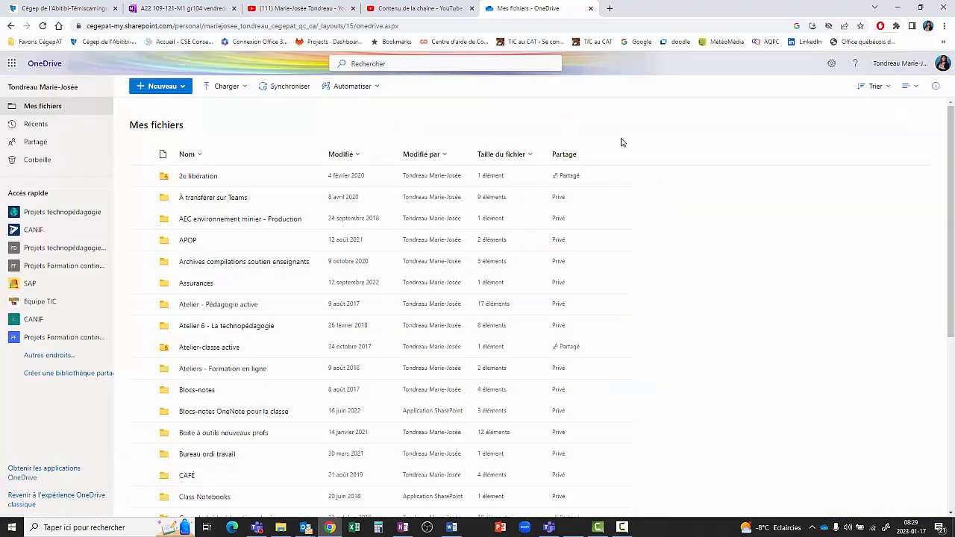
Step: Copy a sharing link to the "éducation physique" folder in OneDrive with the "Consultation possible" permission
scroll(946, 194, "down", 2)
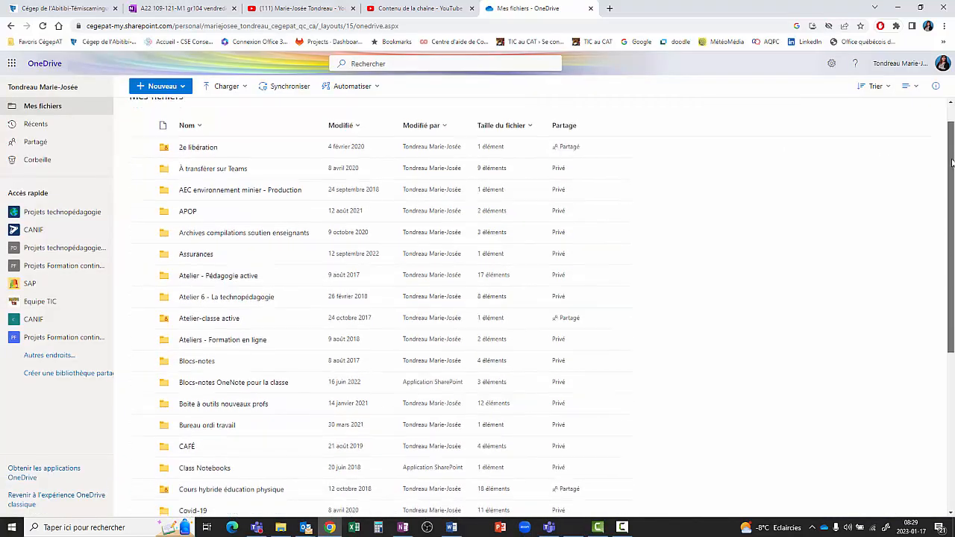
scroll(940, 252, "down", 3)
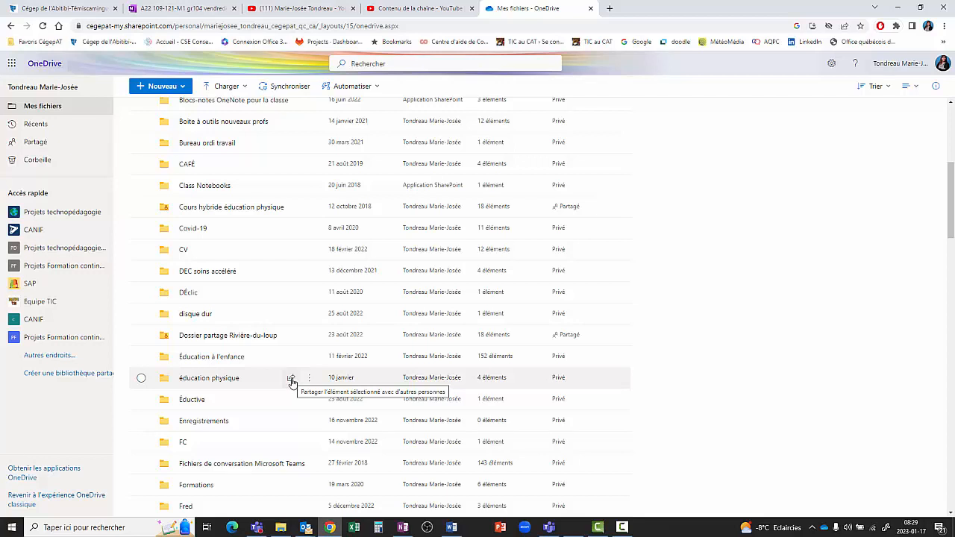
left_click(292, 380)
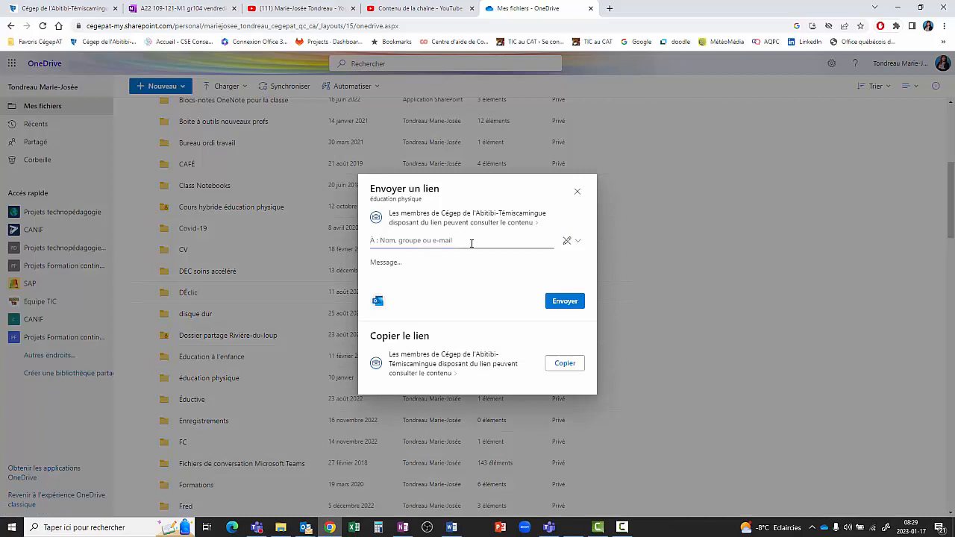
left_click(576, 242)
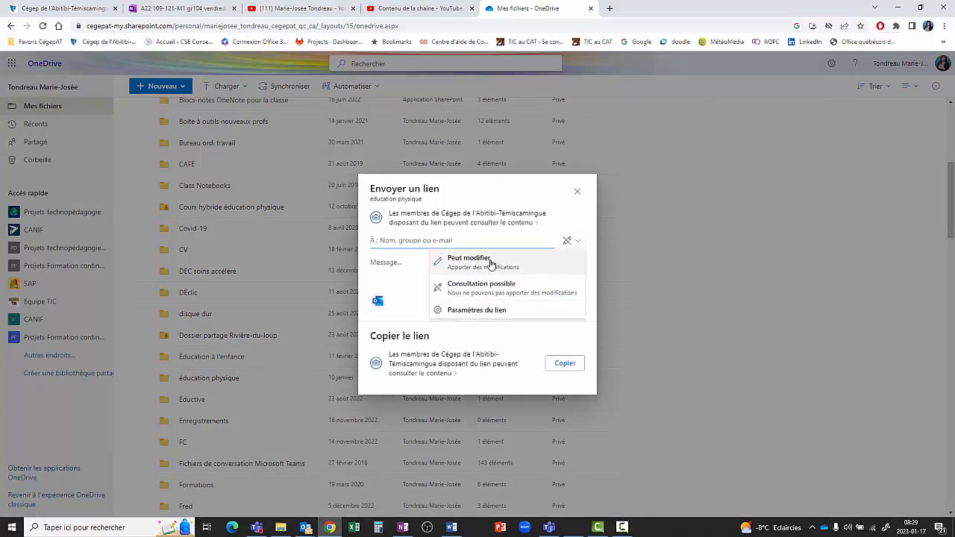
left_click(514, 292)
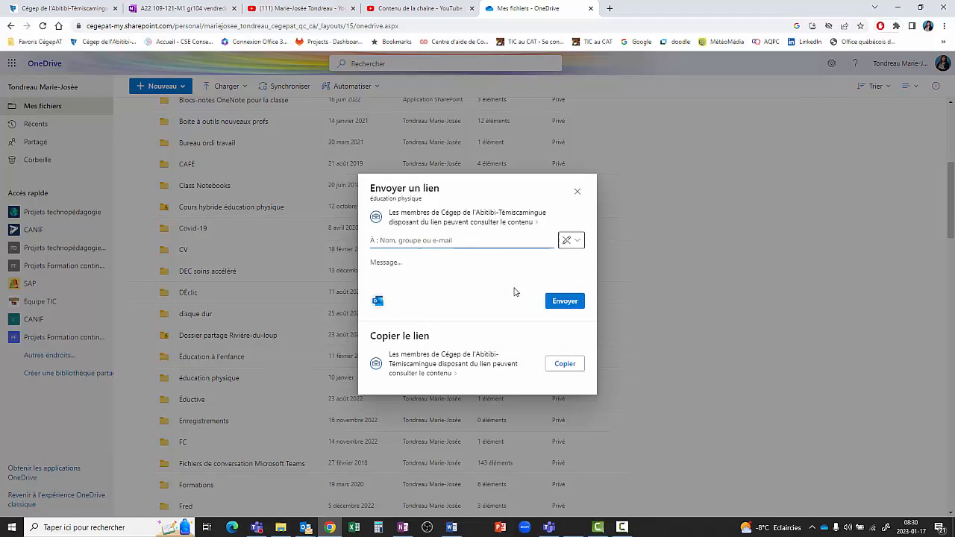
left_click(565, 365)
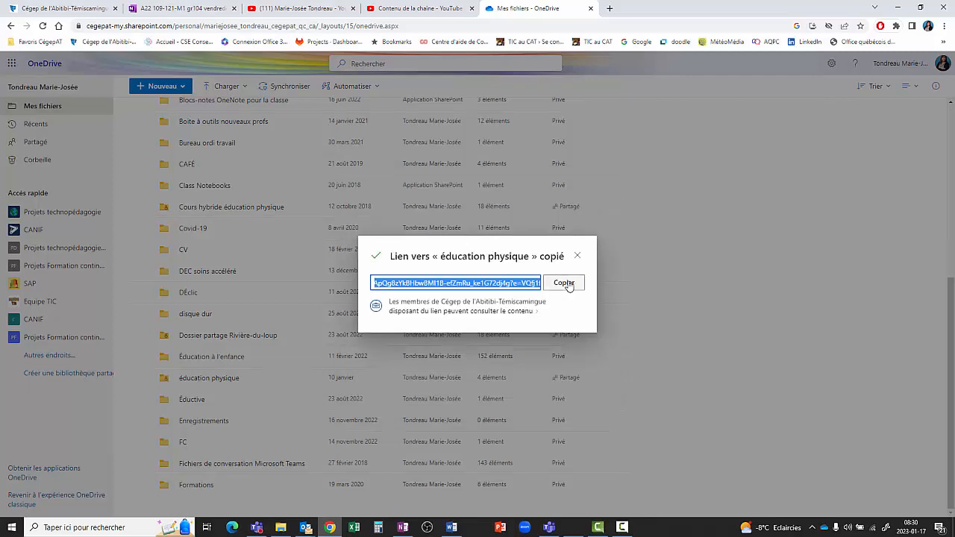
Step: Switch back to OneNote and paste the "éducation physique" folder link in the body of the Devoir 3 page
left_click(187, 12)
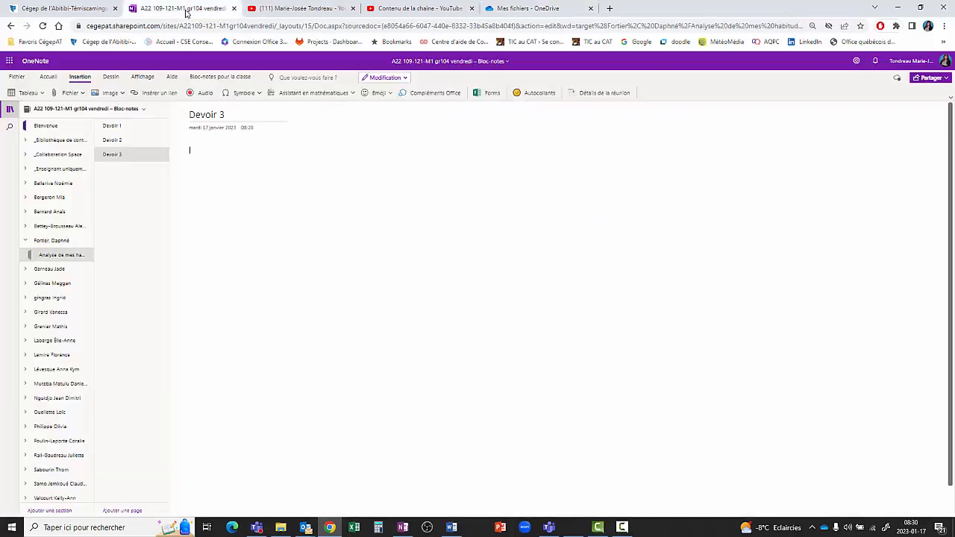
left_click(236, 152)
type("éducation physique")
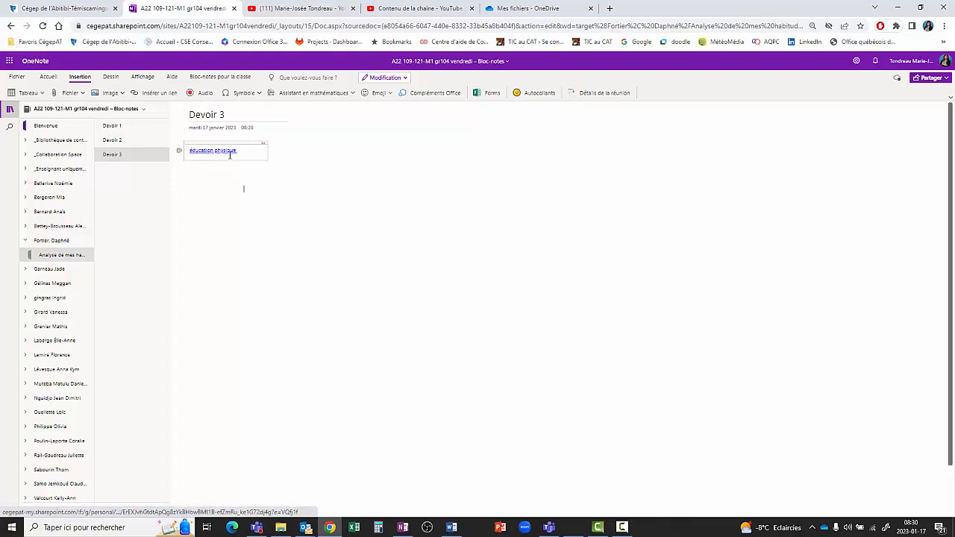
left_click(241, 153)
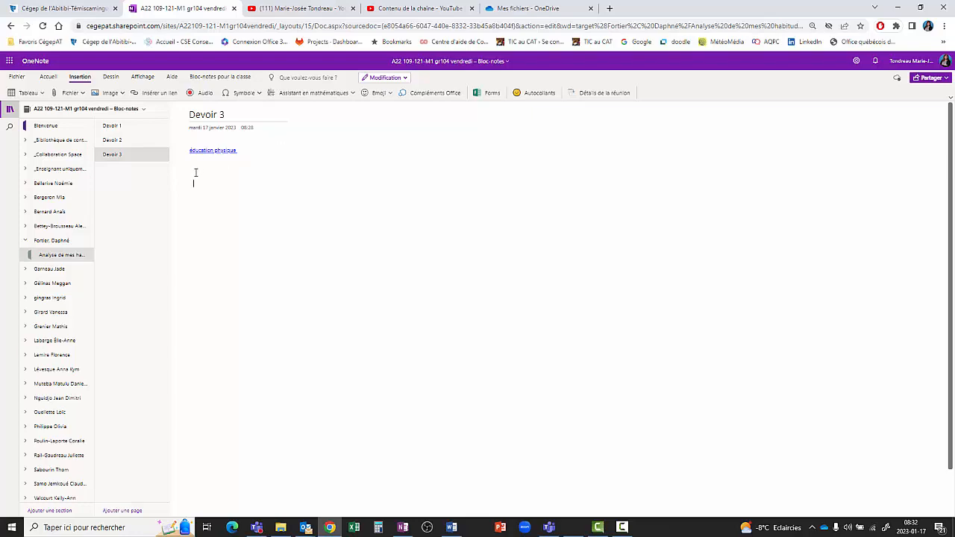
Step: Insert a file printout of "Gabarit vierge - scénarisation" from the "éducation physique" folder below the link on the Devoir 3 page
left_click(193, 184)
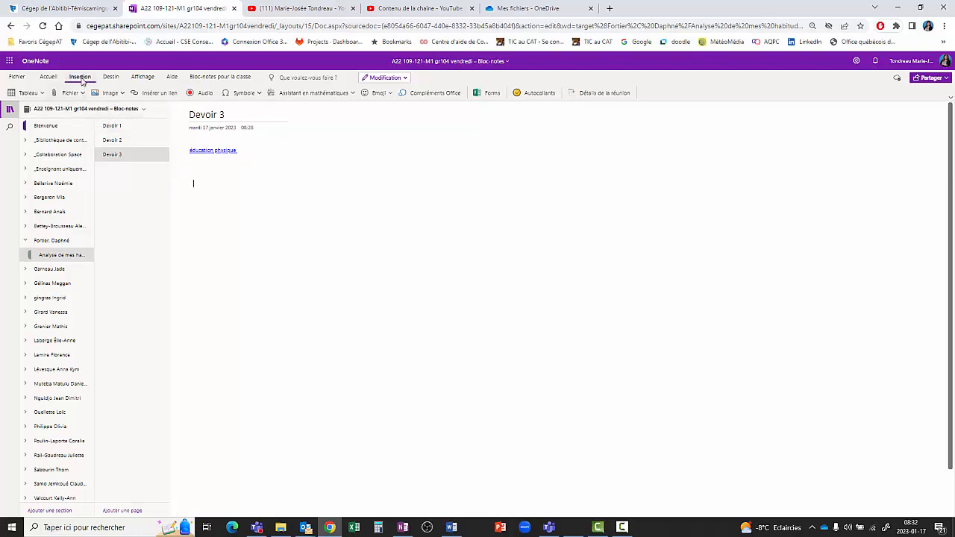
left_click(82, 92)
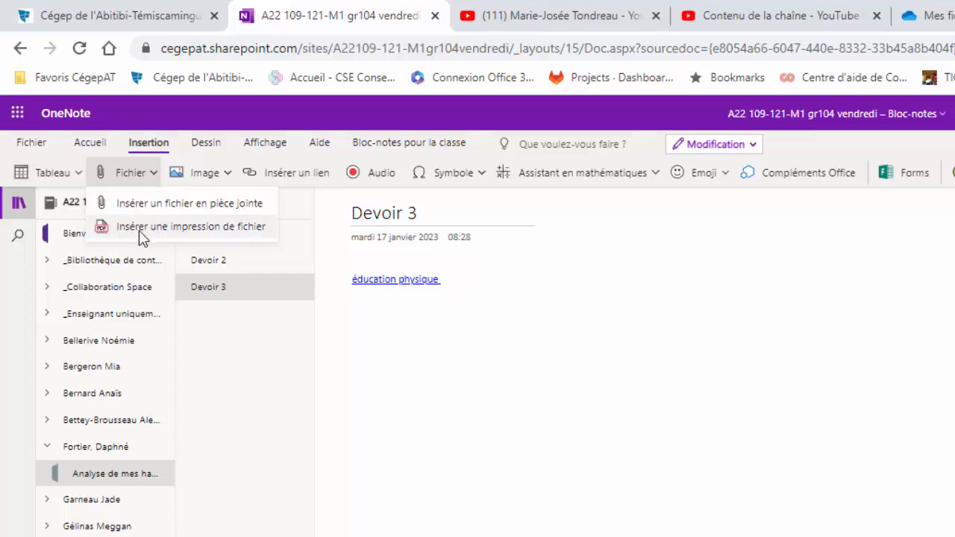
left_click(213, 231)
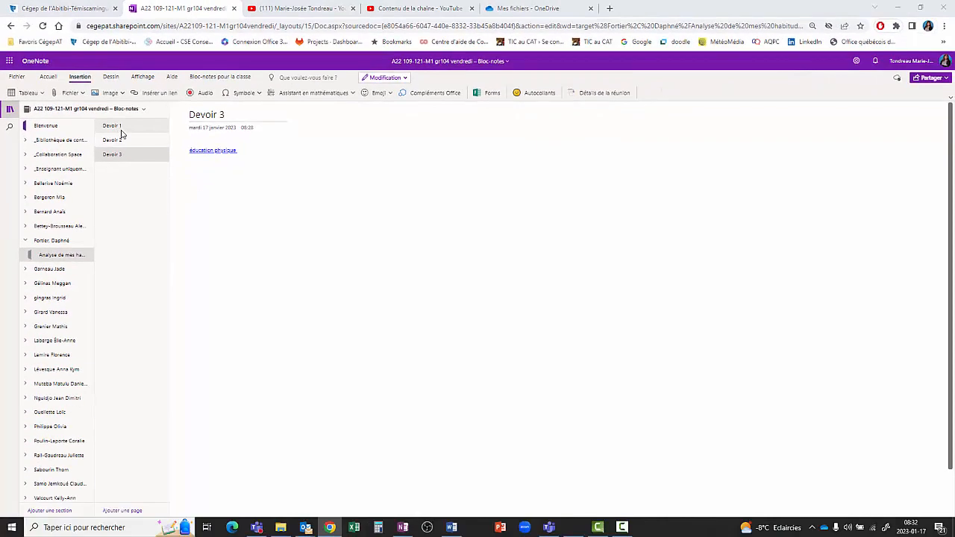
scroll(157, 103, "down", 5)
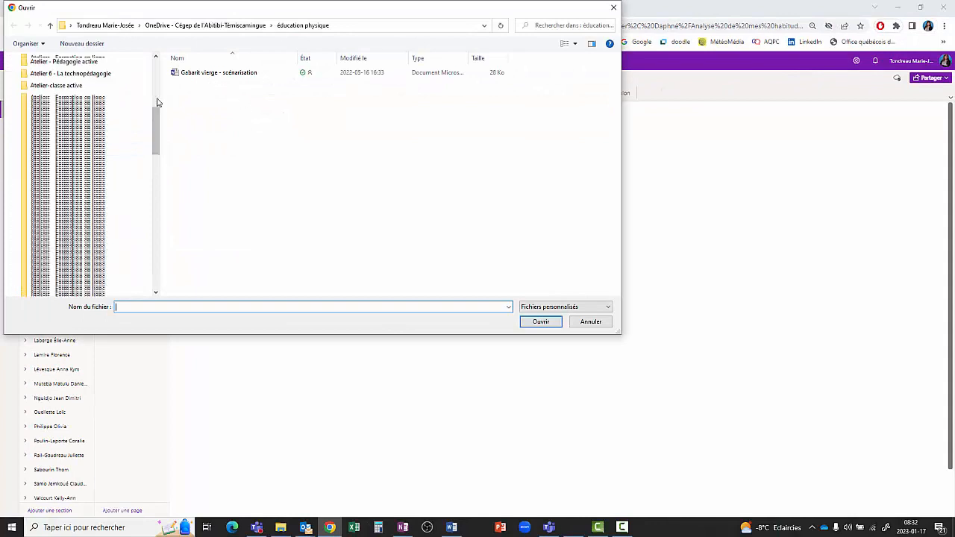
left_click_drag(157, 105, 104, 172)
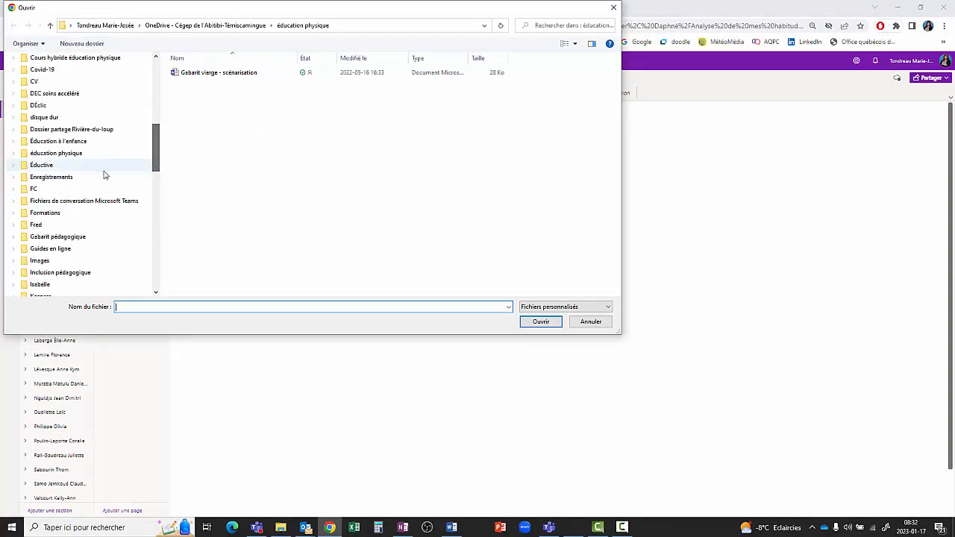
left_click(70, 156)
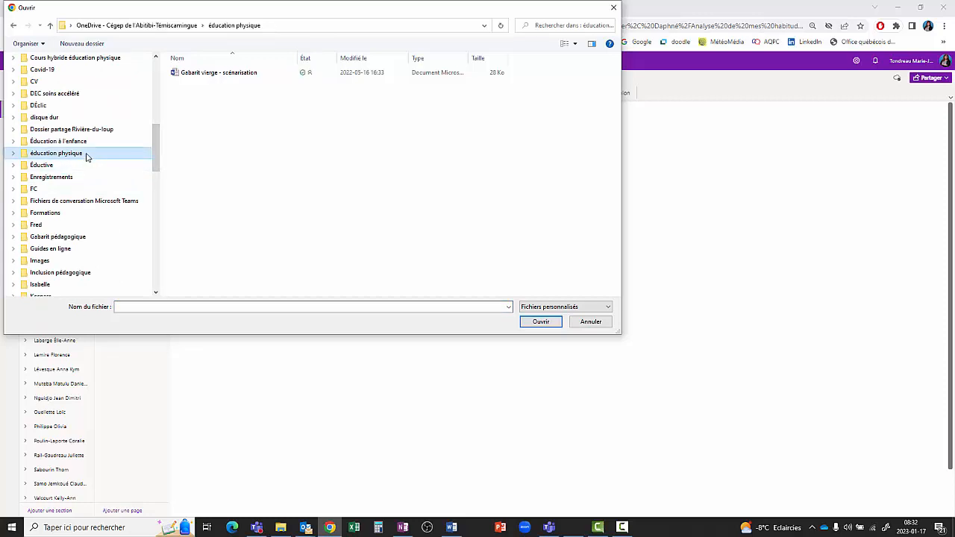
double_click(219, 75)
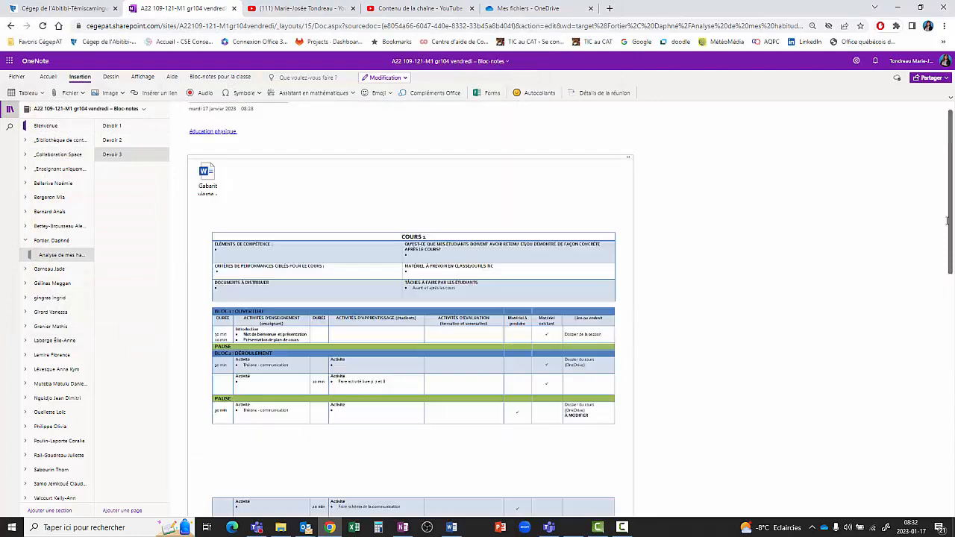
scroll(944, 215, "up", 1)
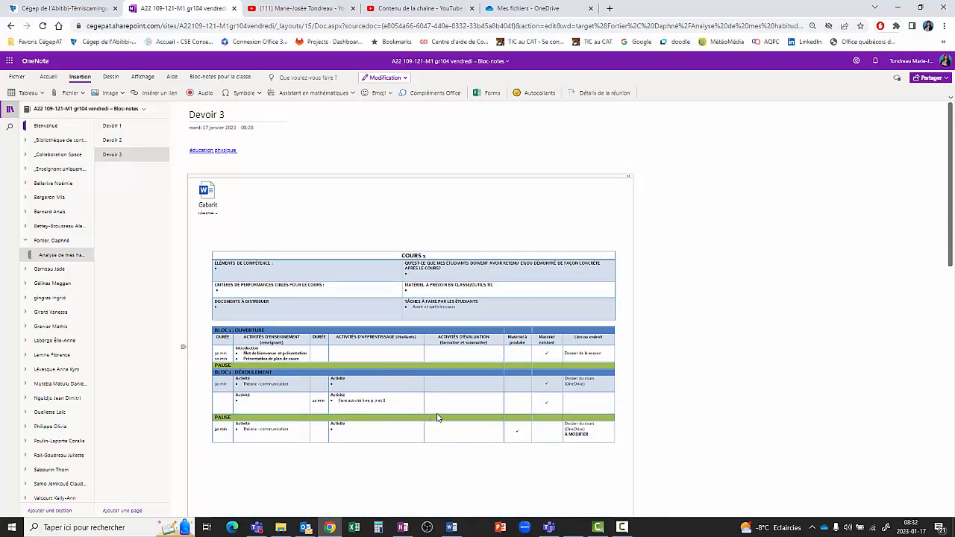
Step: Examine the inserted printout, and review the Devoir 1 and Devoir 2 pages before going back to Devoir 3
left_click(211, 197)
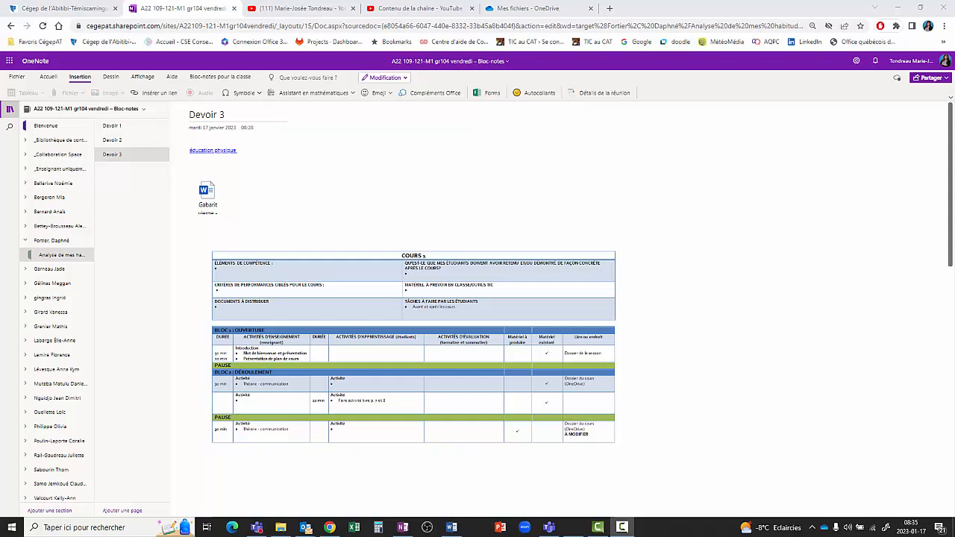
left_click(323, 306)
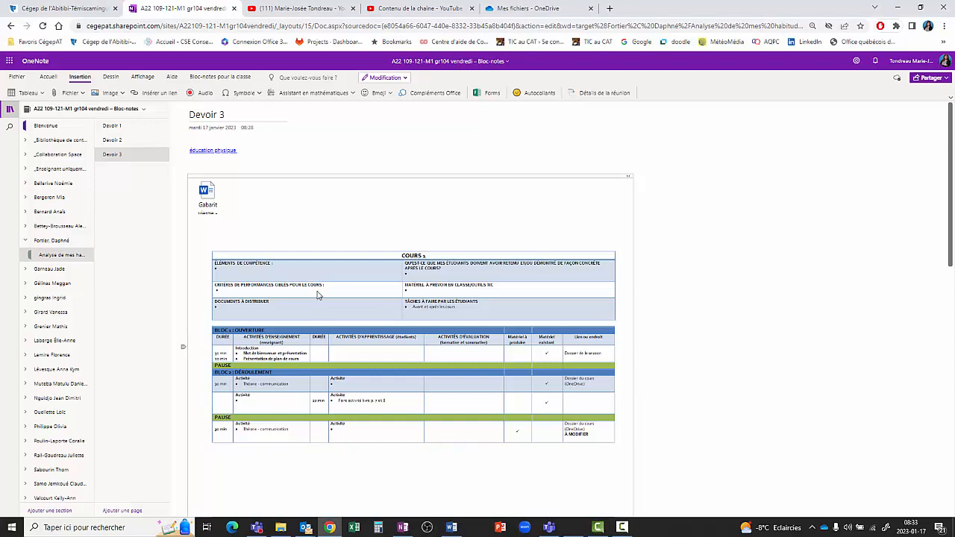
left_click(121, 128)
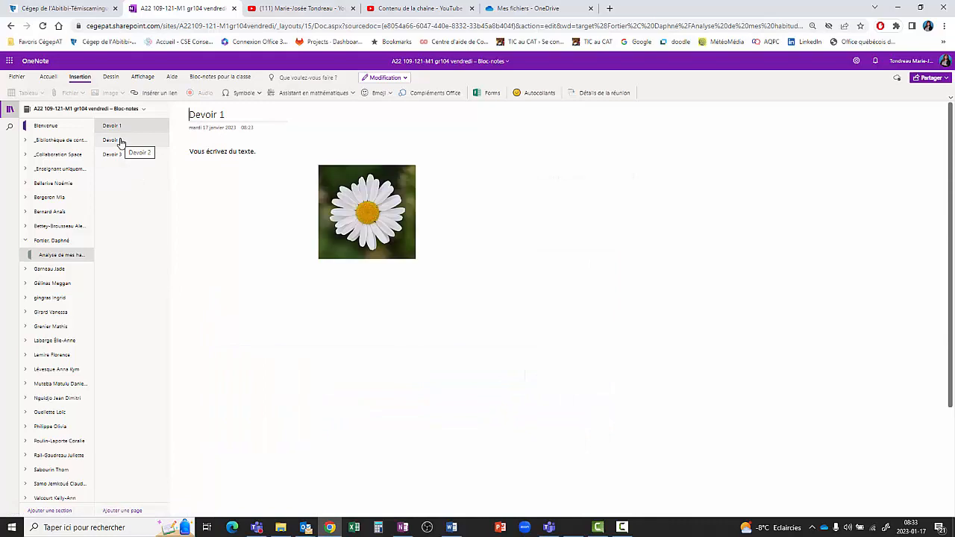
left_click(120, 142)
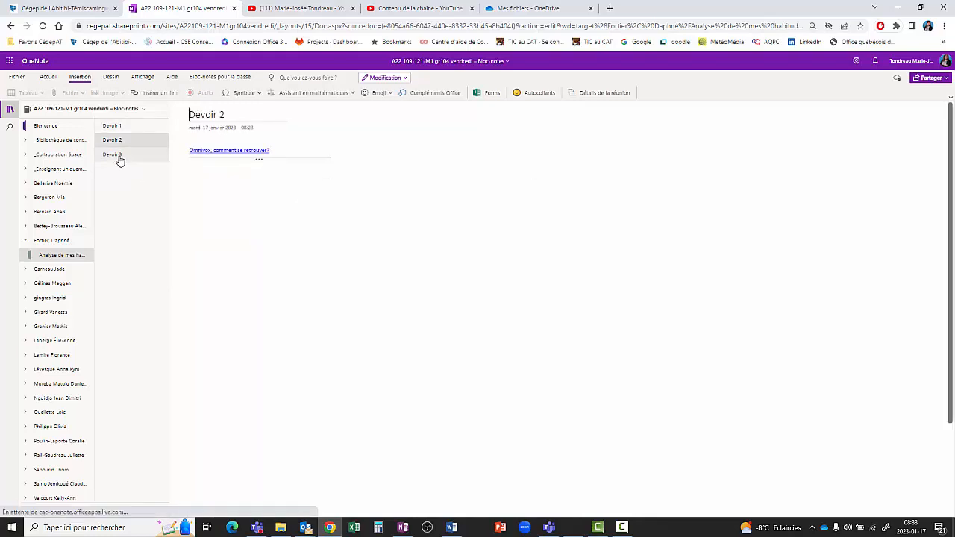
left_click(119, 158)
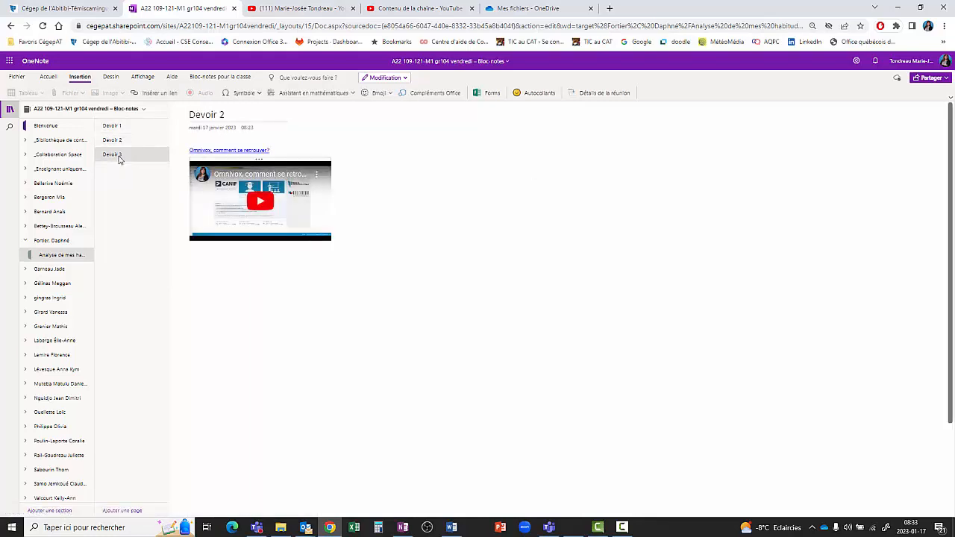